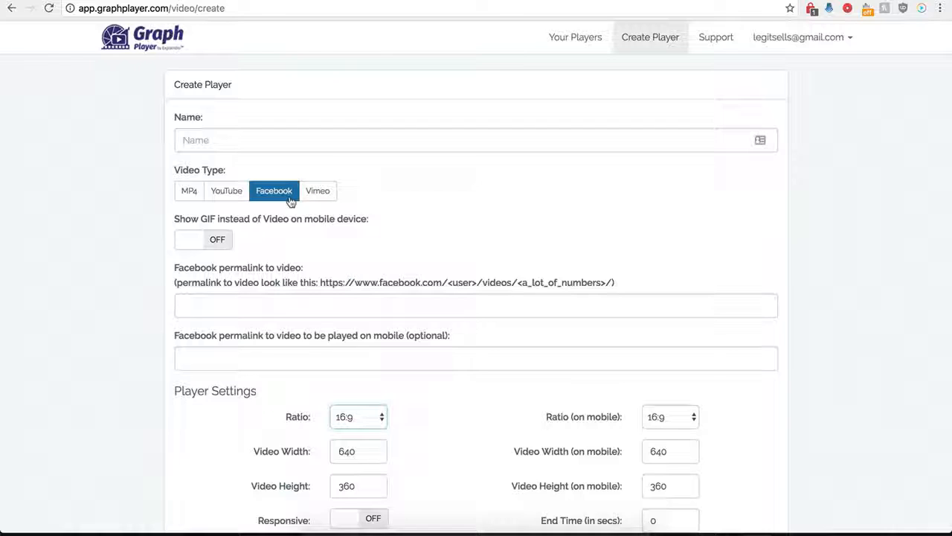
Name the new player "Demo Name" and choose Facebook as its video type
{"action": "scroll", "coordinate": [168, 325], "scroll_direction": "down", "scroll_amount": 2}
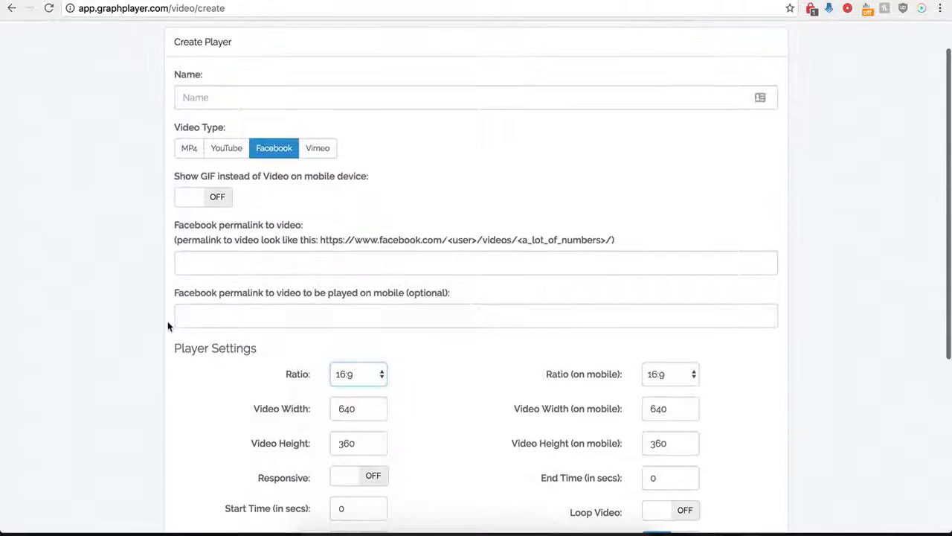
{"action": "left_click", "coordinate": [258, 98]}
{"action": "type", "text": "Demo Name"}
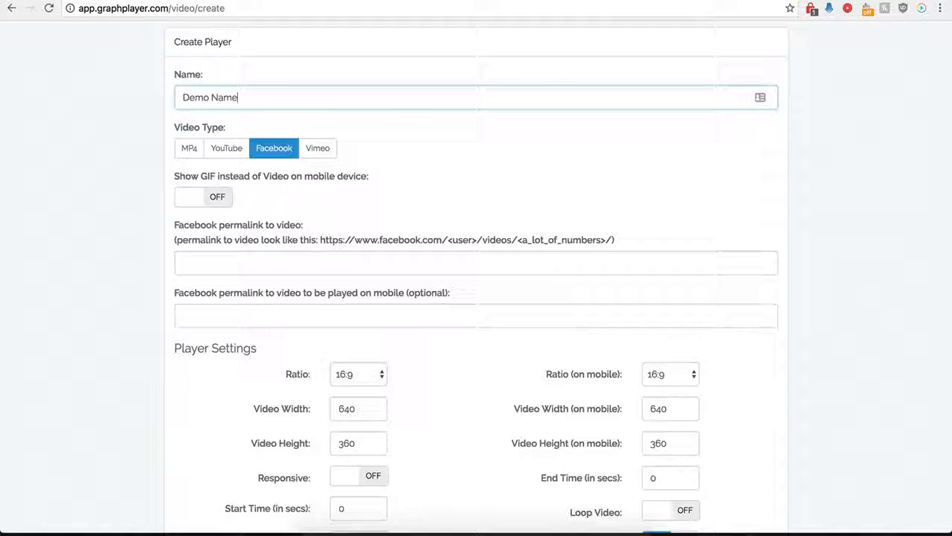
{"action": "left_click", "coordinate": [272, 160]}
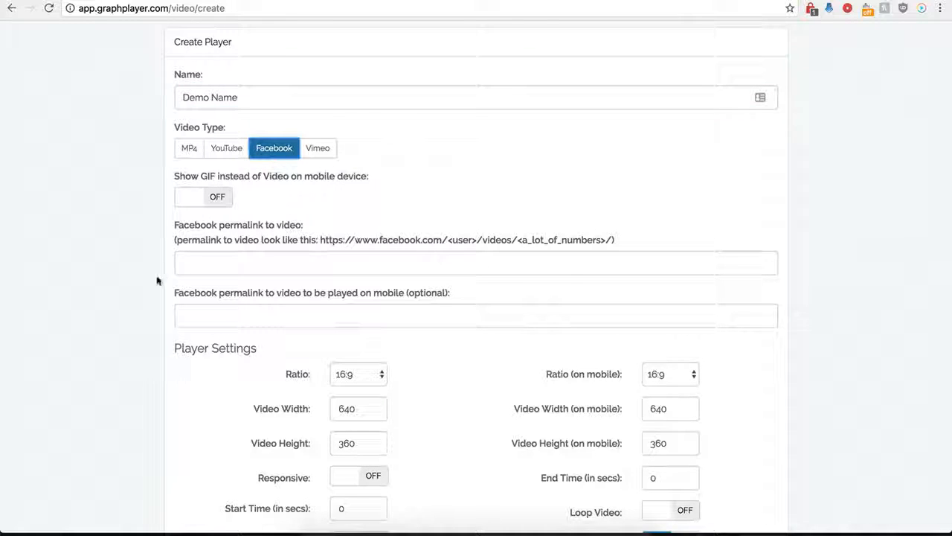
Copy the Creative Cakes video's URL from its Facebook page and paste it as the player's Facebook permalink to video
{"action": "scroll", "coordinate": [185, 246], "scroll_direction": "down", "scroll_amount": 1}
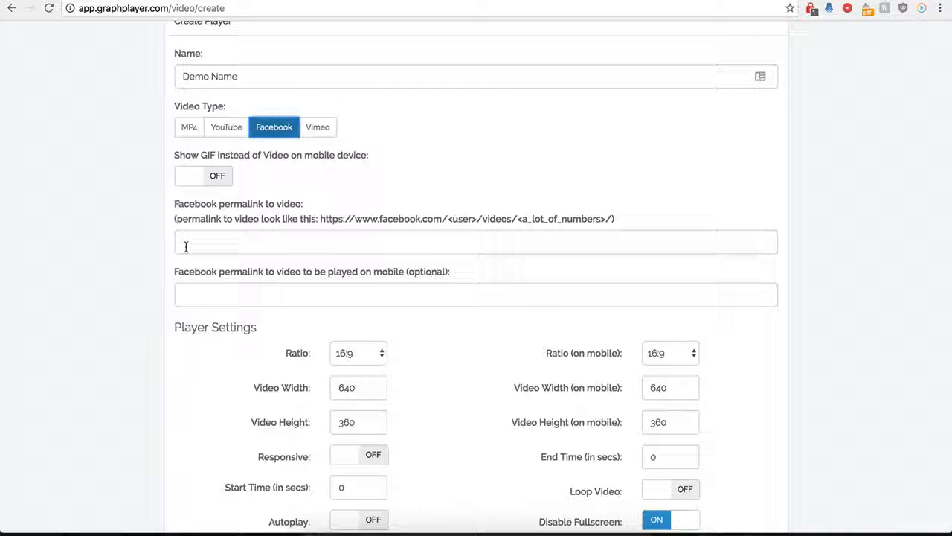
{"action": "left_click", "coordinate": [206, 240]}
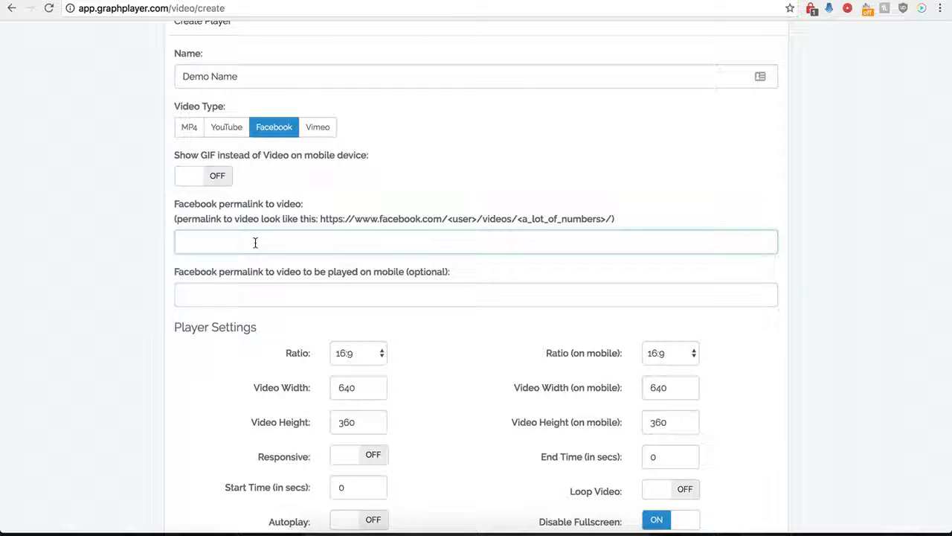
{"action": "left_click", "coordinate": [416, 1]}
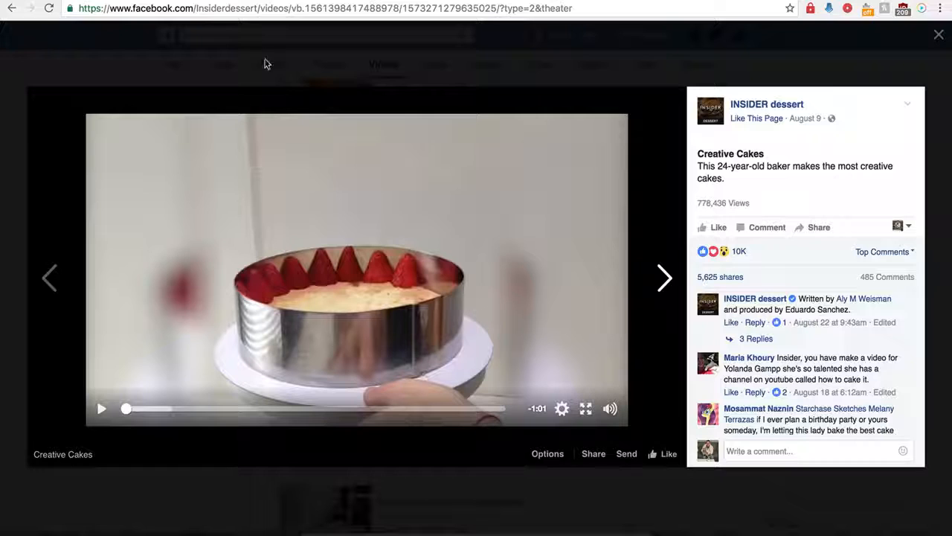
{"action": "left_click", "coordinate": [280, 11]}
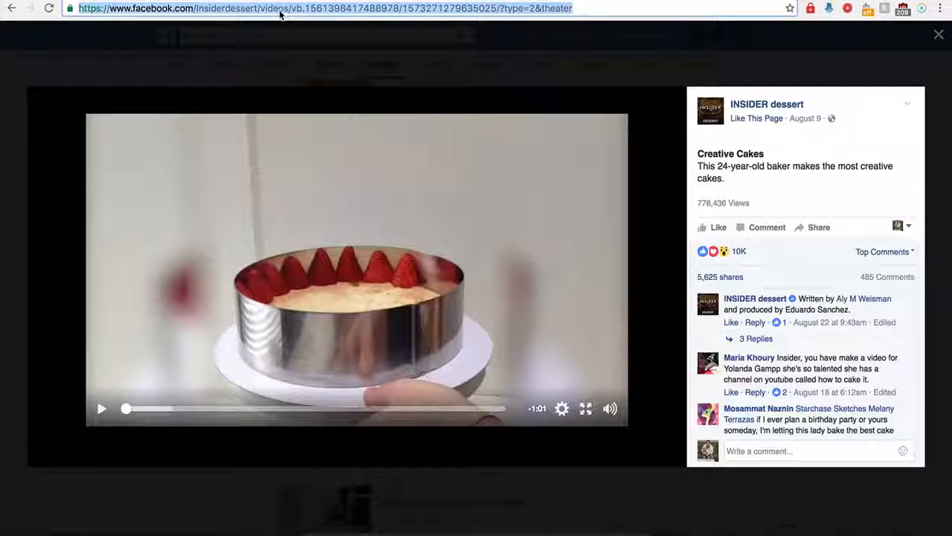
{"action": "key", "text": "ctrl+c"}
{"action": "key", "text": "ctrl+Tab"}
{"action": "key", "text": "ctrl+v"}
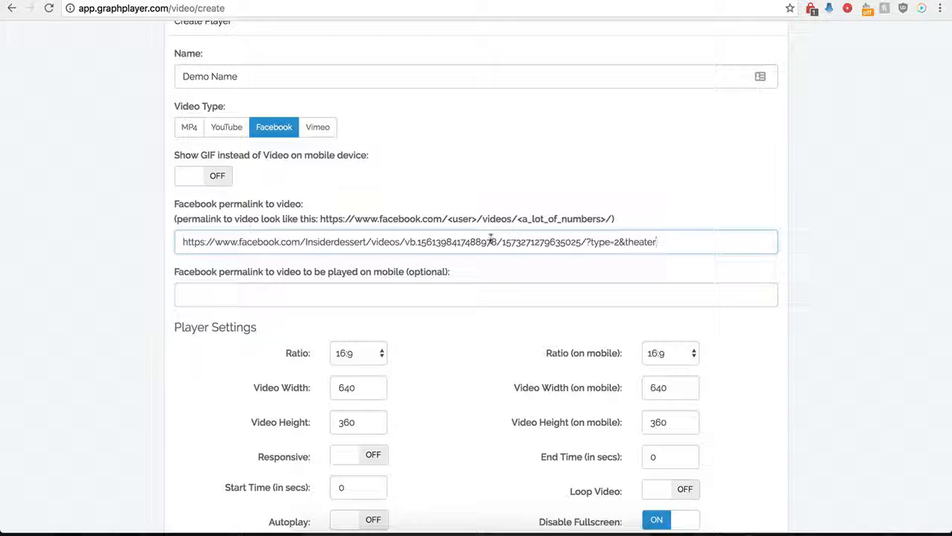
Remove the trailing "?type=2&theater" from the Facebook video permalink
{"action": "left_click_drag", "start_coordinate": [673, 242], "coordinate": [594, 244]}
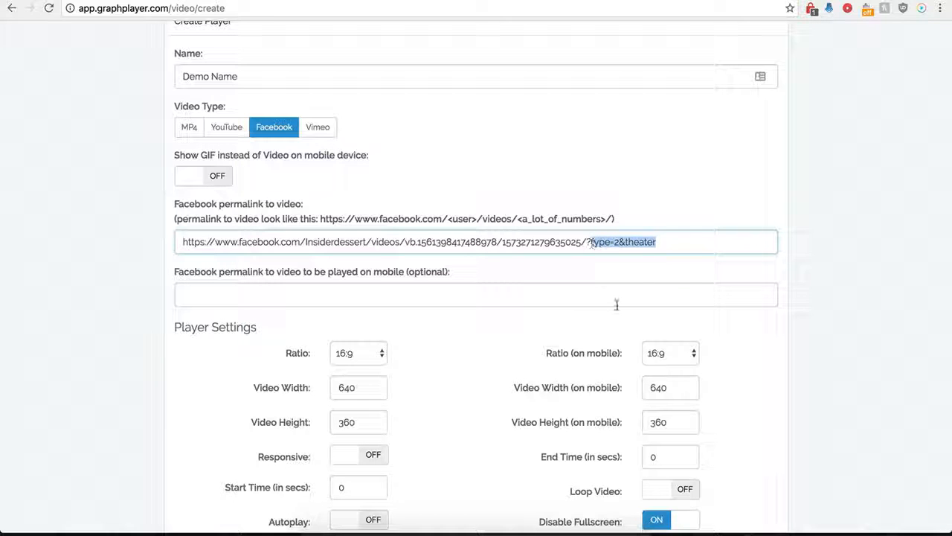
{"action": "key", "text": "BackSpace"}
{"action": "key", "text": "BackSpace"}
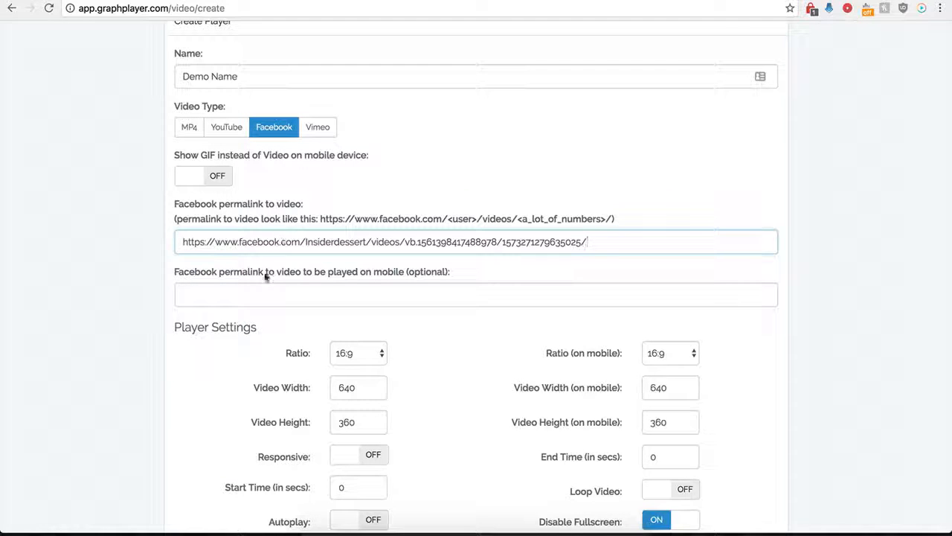
{"action": "left_click", "coordinate": [238, 297]}
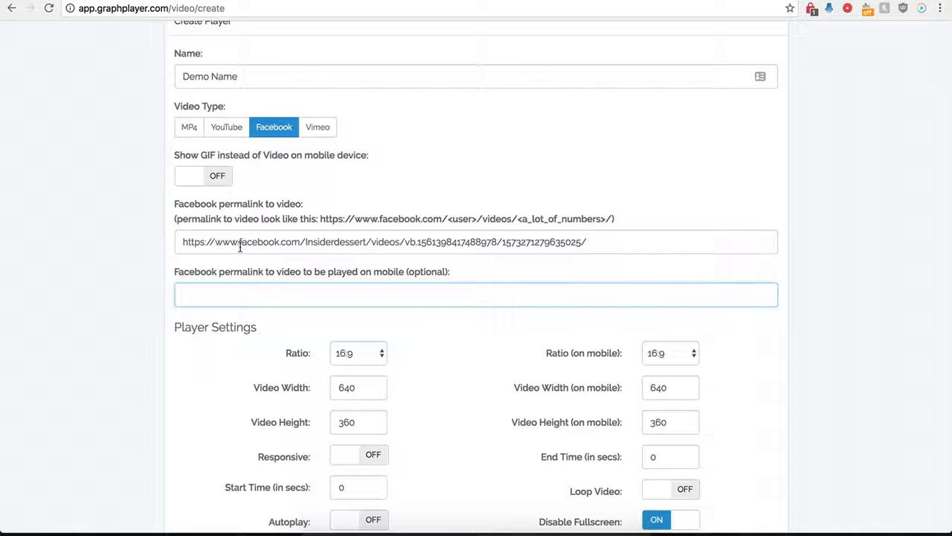
{"action": "left_click_drag", "start_coordinate": [269, 240], "coordinate": [416, 242]}
{"action": "key", "text": "Tab"}
{"action": "left_click_drag", "start_coordinate": [205, 242], "coordinate": [422, 241]}
{"action": "left_click", "coordinate": [320, 295]}
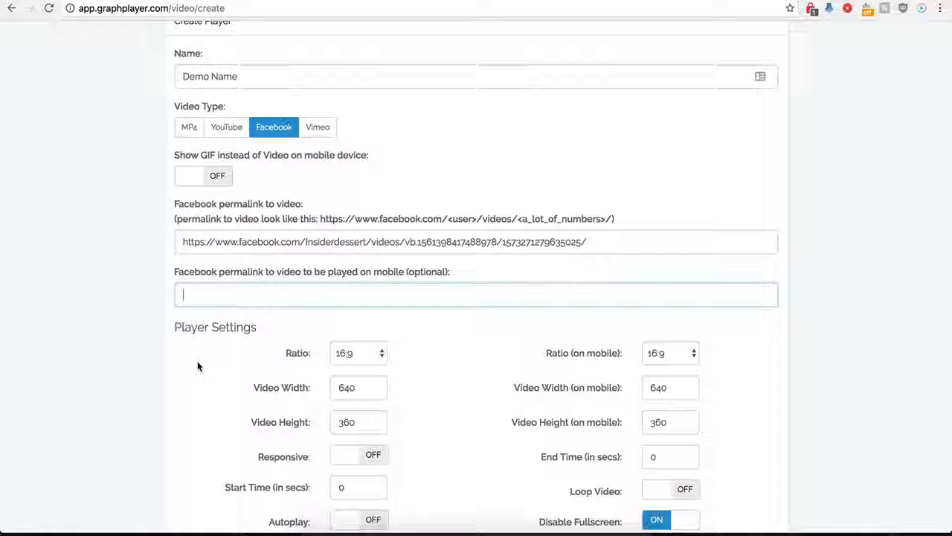
View the available aspect ratio options for the desktop and mobile players, keeping 16:9 for both
{"action": "scroll", "coordinate": [198, 366], "scroll_direction": "down", "scroll_amount": 1}
{"action": "scroll", "coordinate": [198, 365], "scroll_direction": "down", "scroll_amount": 2}
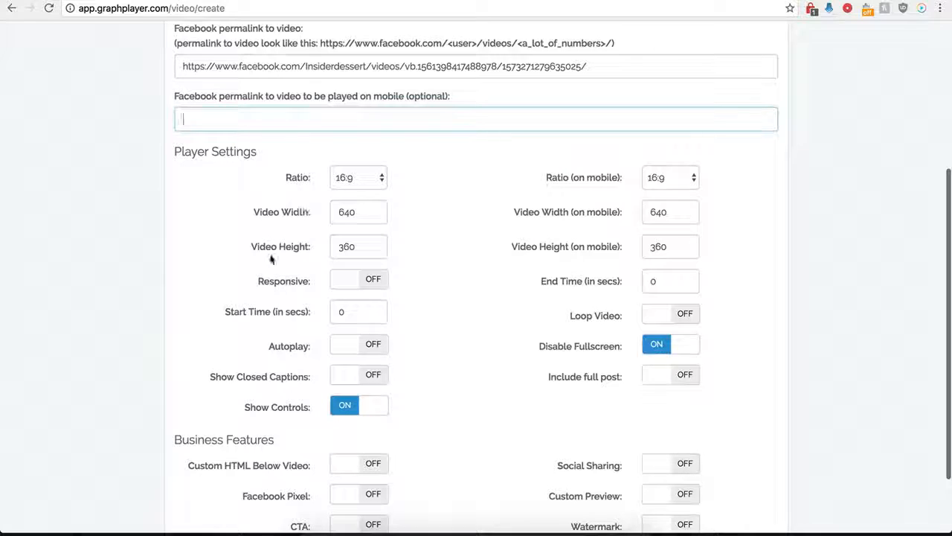
{"action": "left_click", "coordinate": [375, 179]}
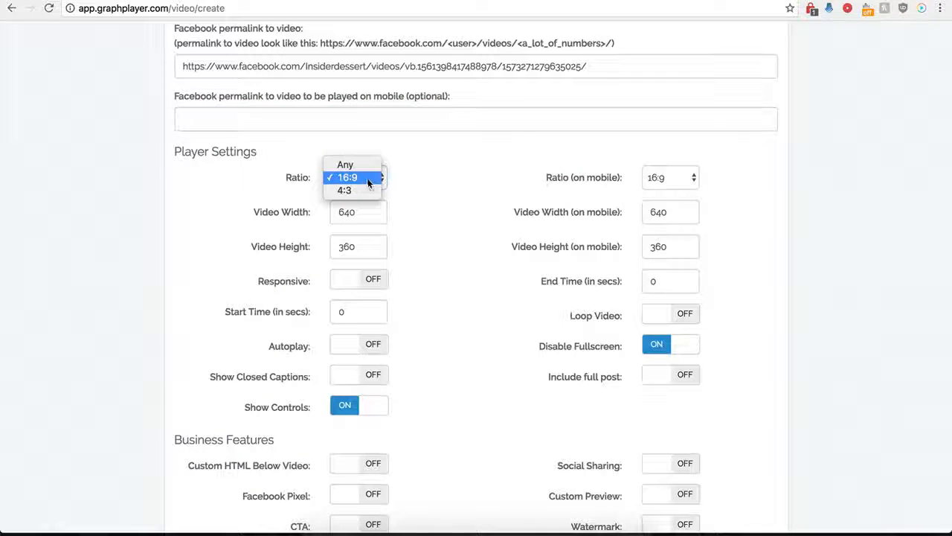
{"action": "left_click", "coordinate": [396, 184]}
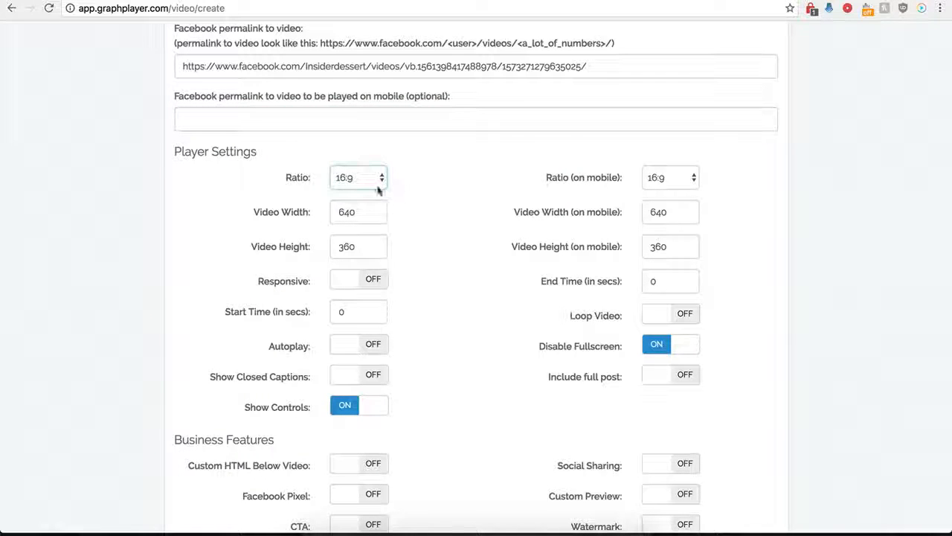
{"action": "left_click", "coordinate": [658, 183]}
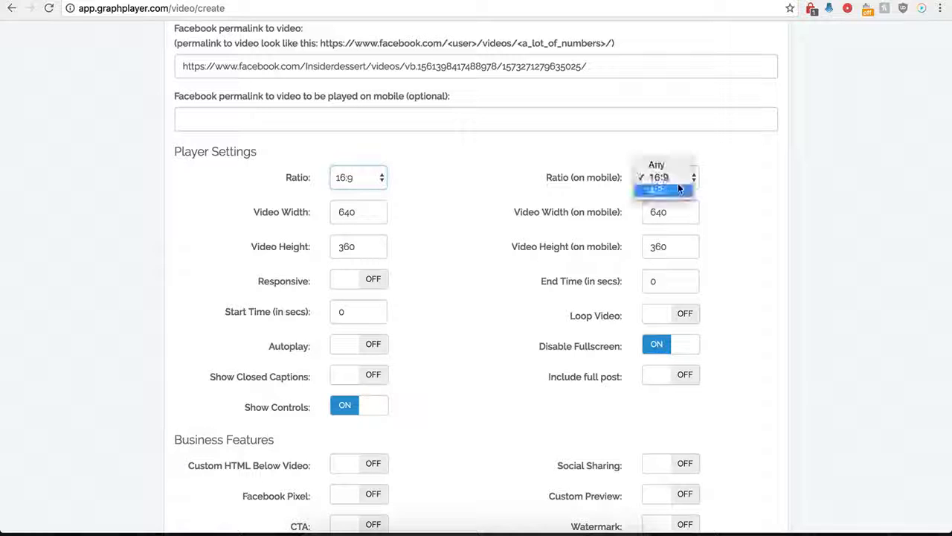
{"action": "left_click", "coordinate": [541, 177]}
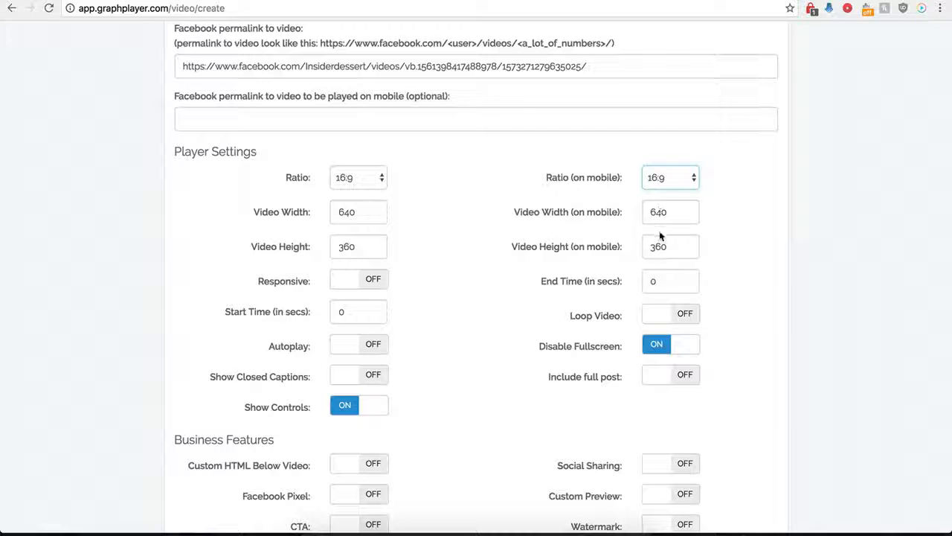
Switch the Responsive option on to view its aspect and scale settings, and switch it off again
{"action": "left_click", "coordinate": [370, 280]}
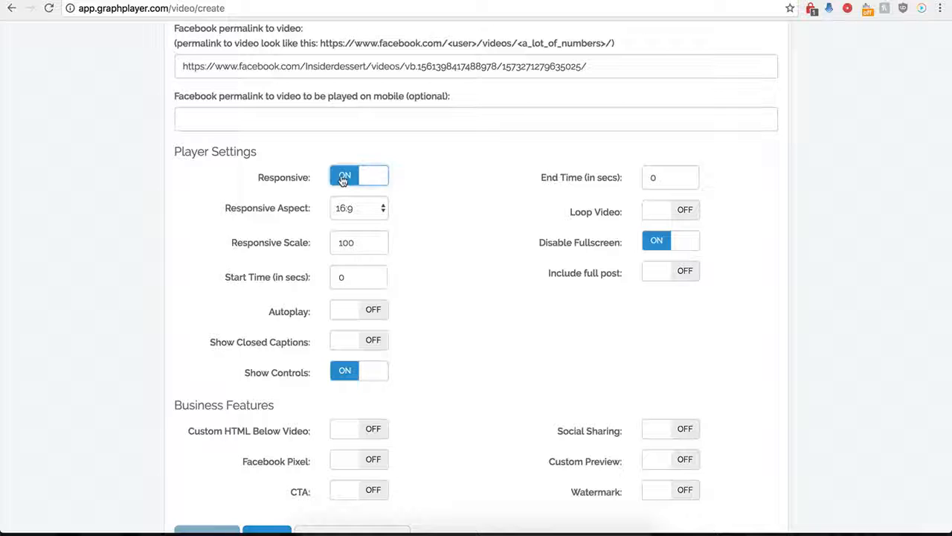
{"action": "left_click", "coordinate": [342, 179]}
{"action": "left_click", "coordinate": [359, 277]}
{"action": "left_click", "coordinate": [346, 181]}
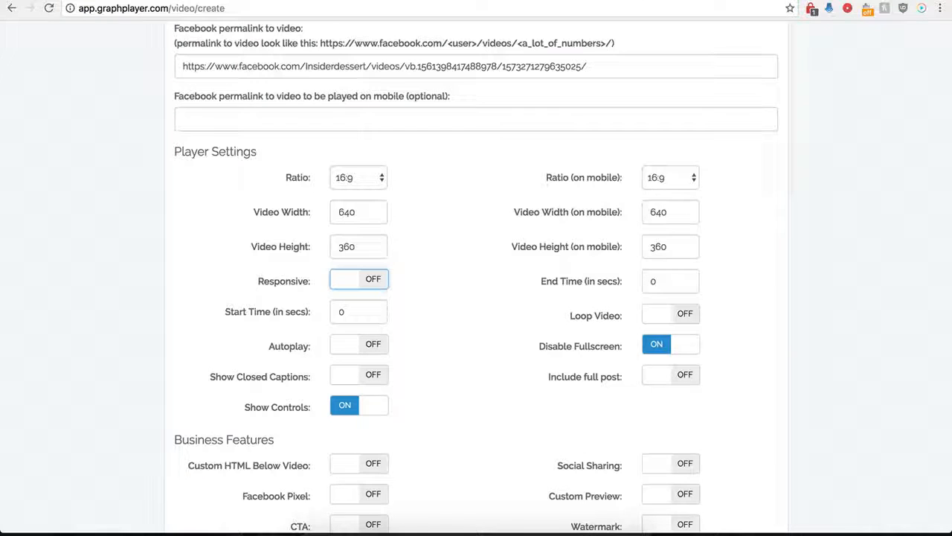
Set the video's start time to 1 second and its end time to 30 seconds
{"action": "double_click", "coordinate": [335, 316]}
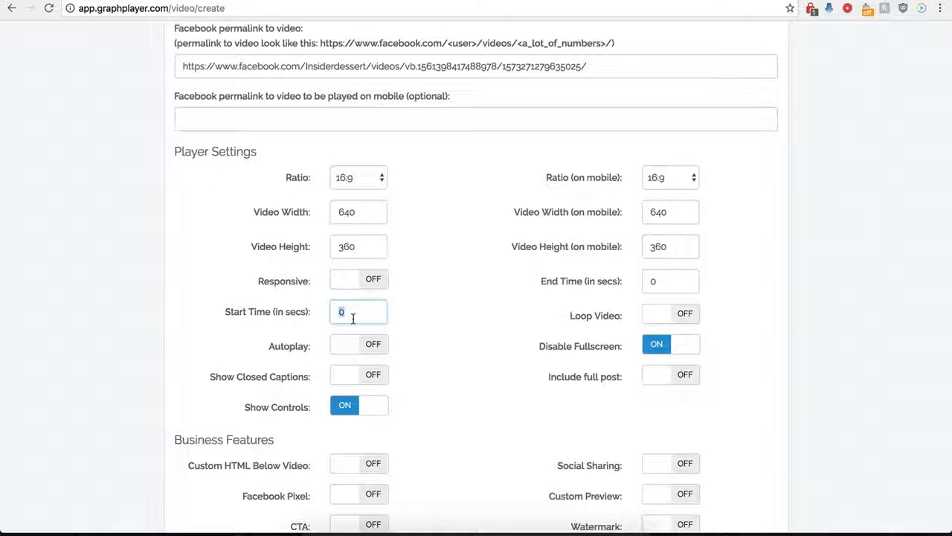
{"action": "type", "text": "1"}
{"action": "double_click", "coordinate": [677, 281]}
{"action": "type", "text": "30"}
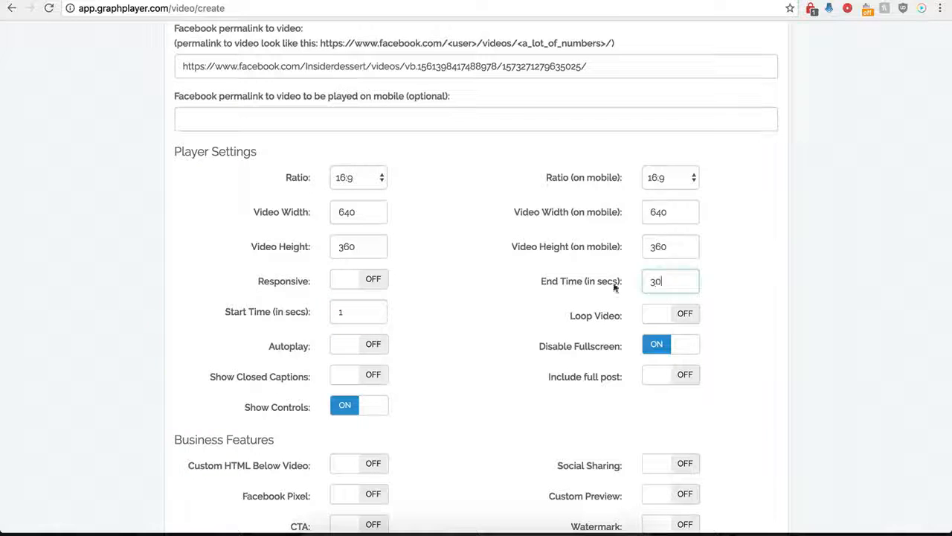
{"action": "left_click", "coordinate": [470, 306]}
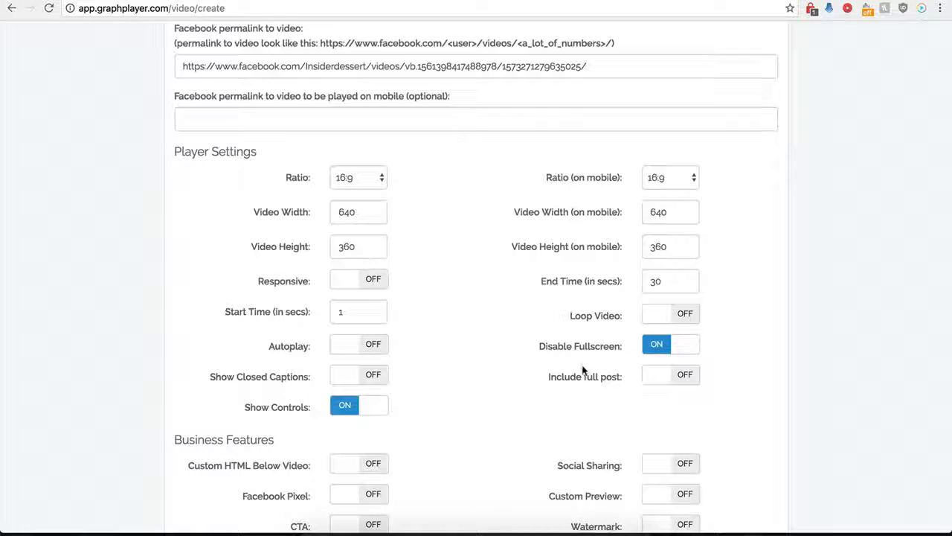
Switch the Include full post option on and back off
{"action": "scroll", "coordinate": [513, 331], "scroll_direction": "up", "scroll_amount": 1}
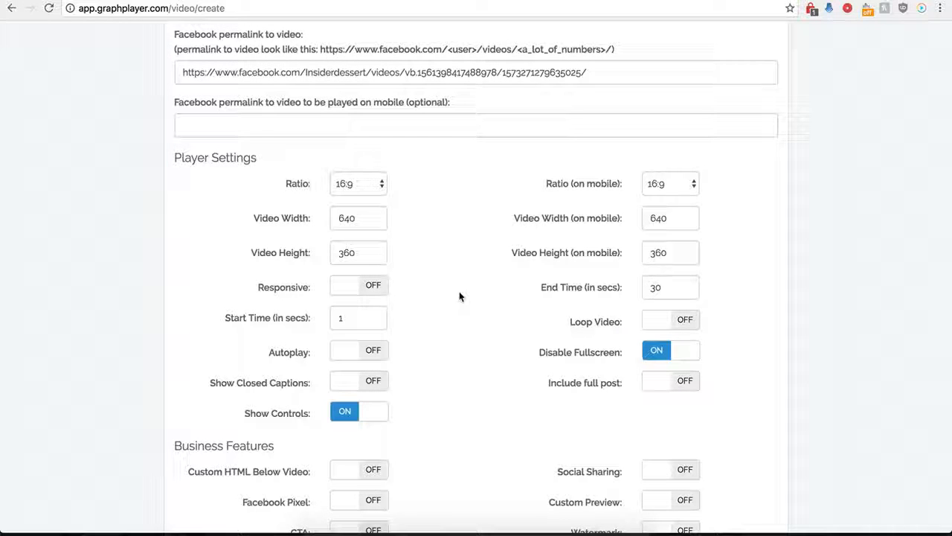
{"action": "left_click", "coordinate": [677, 387]}
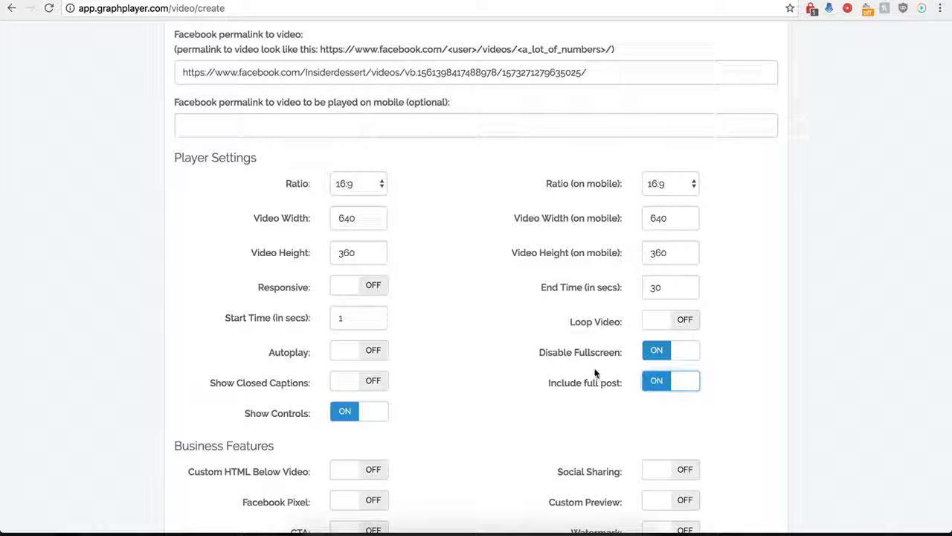
{"action": "left_click", "coordinate": [653, 387]}
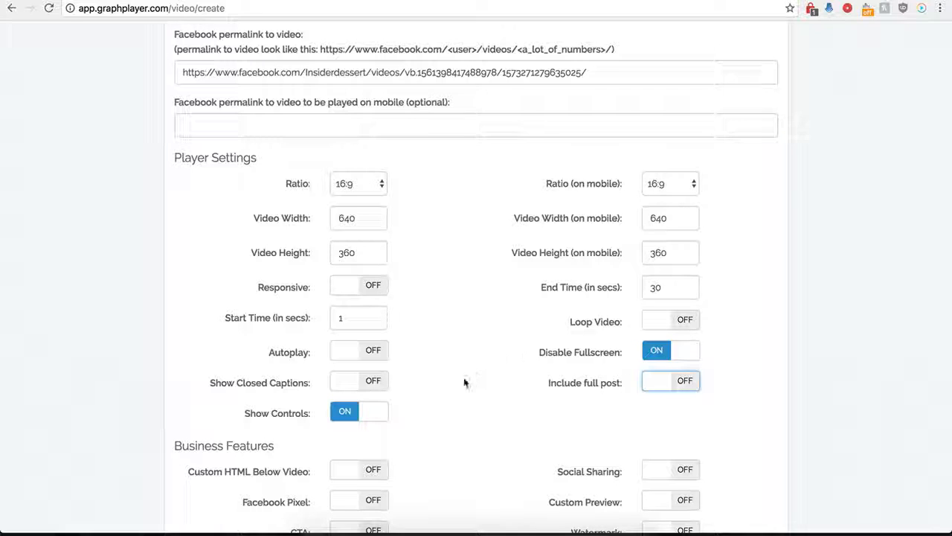
Save the player and copy its secure embed code
{"action": "scroll", "coordinate": [463, 380], "scroll_direction": "down", "scroll_amount": 3}
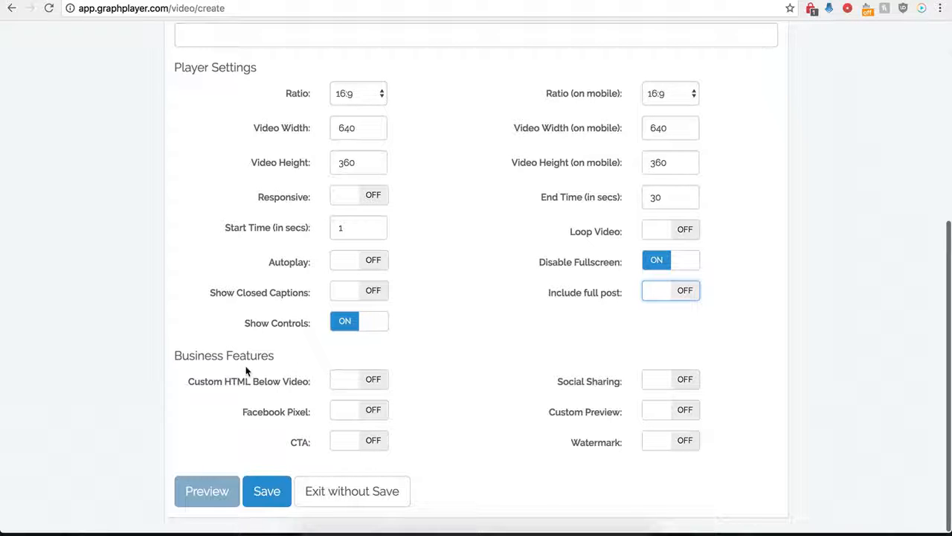
{"action": "left_click", "coordinate": [267, 491]}
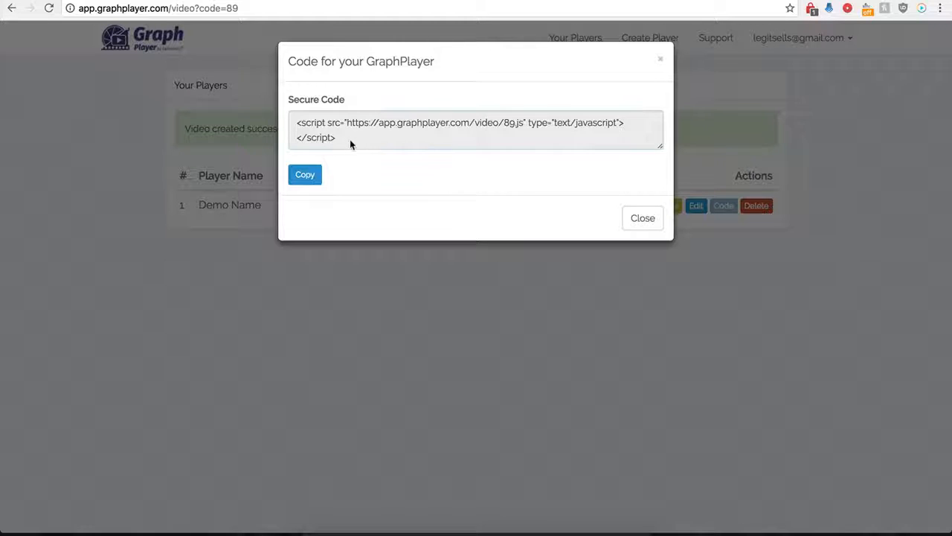
{"action": "left_click_drag", "start_coordinate": [350, 139], "coordinate": [294, 124]}
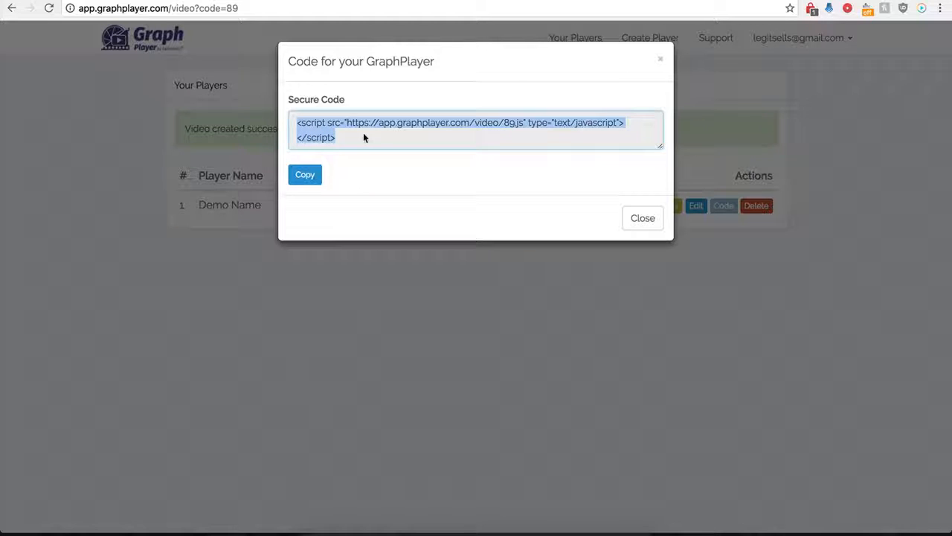
Switch to WordPress, paste the embed code into the body of the "Hello world!" post, and update the post
{"action": "left_click", "coordinate": [252, 1]}
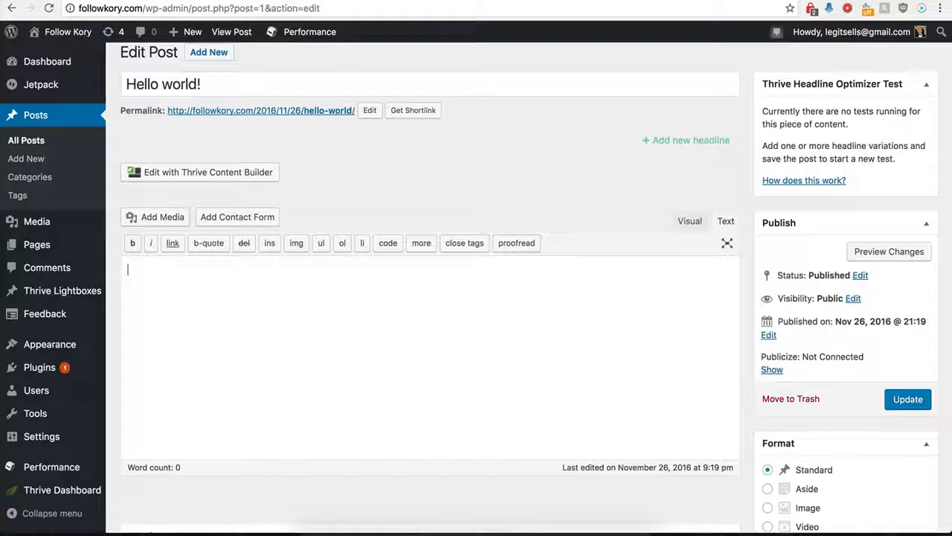
{"action": "key", "text": "super+v"}
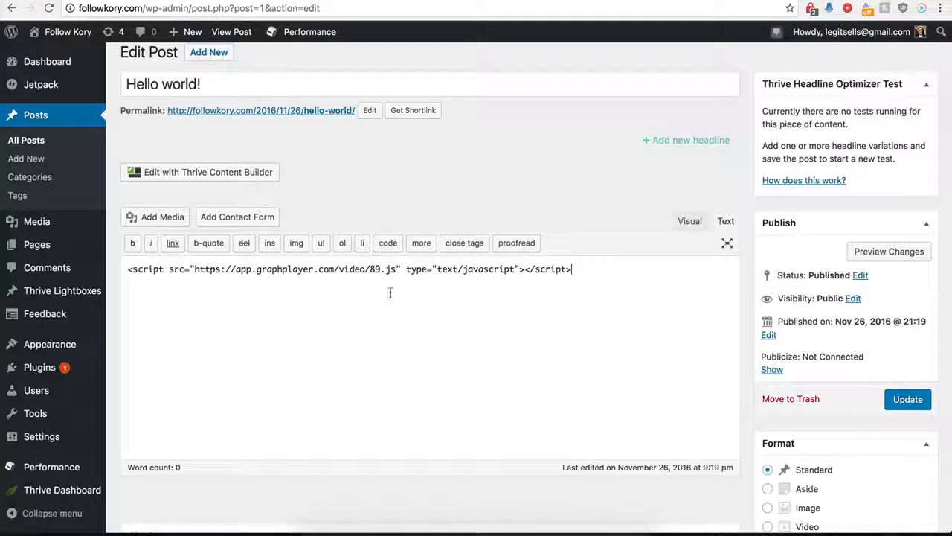
{"action": "left_click", "coordinate": [910, 408]}
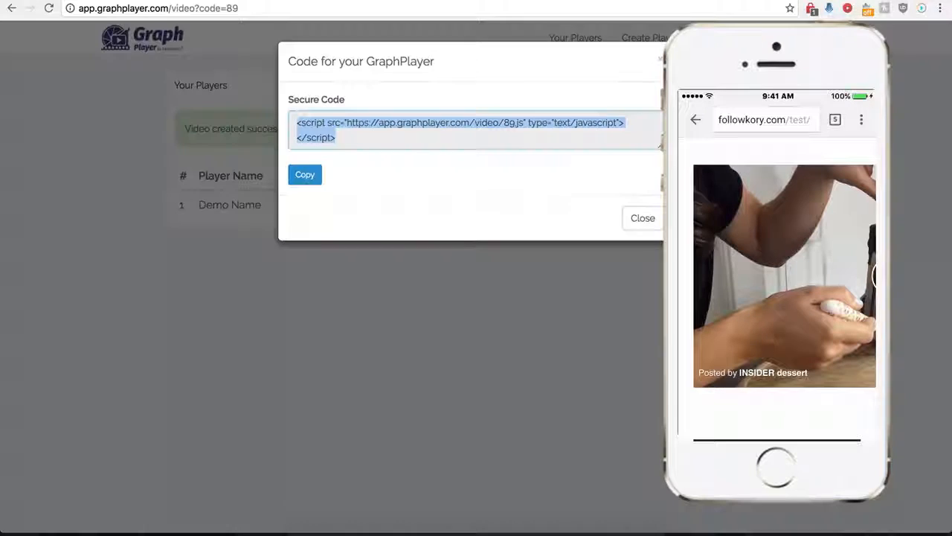
Return to GraphPlayer, open the Demo Name player for editing, and enable showing a GIF instead of video on mobile devices
{"action": "left_click", "coordinate": [632, 228]}
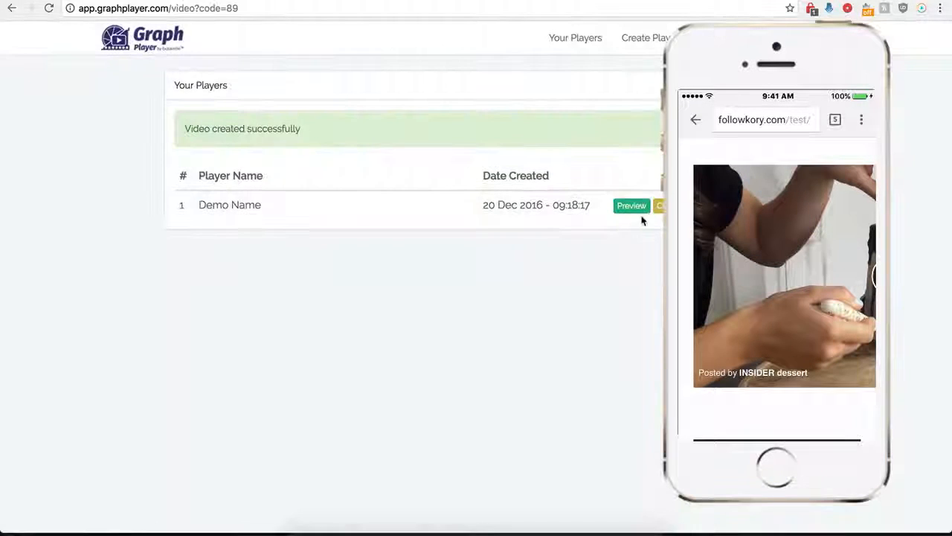
{"action": "left_click", "coordinate": [658, 206]}
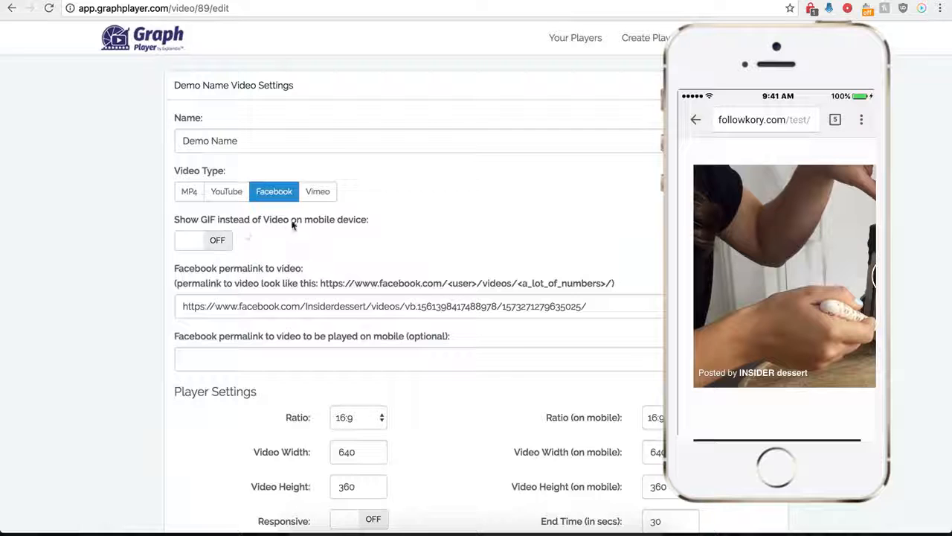
{"action": "left_click", "coordinate": [220, 241]}
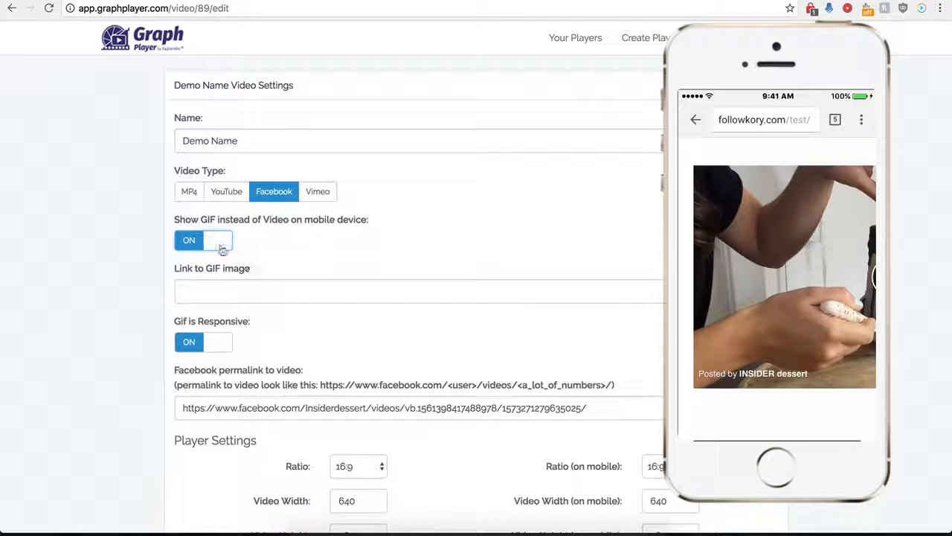
{"action": "left_click", "coordinate": [223, 290]}
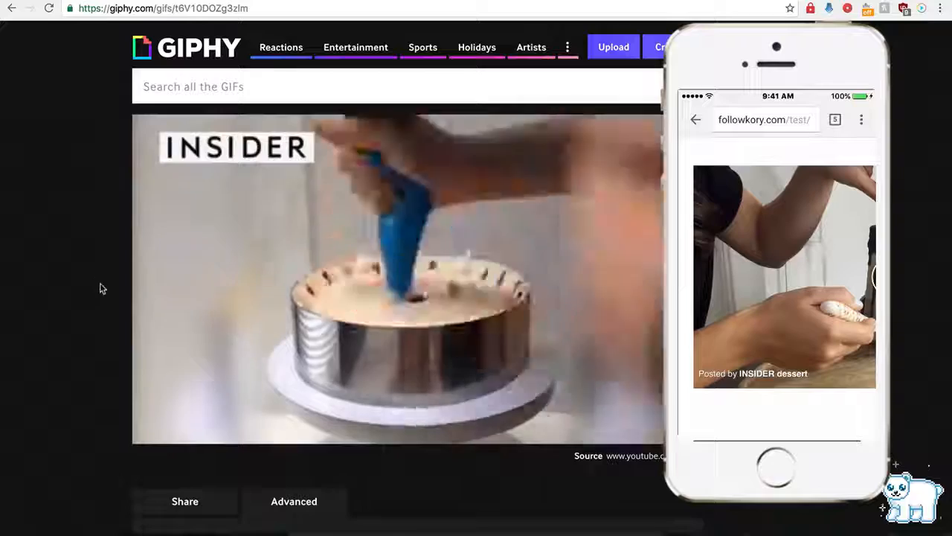
{"action": "scroll", "coordinate": [99, 304], "scroll_direction": "down", "scroll_amount": 2}
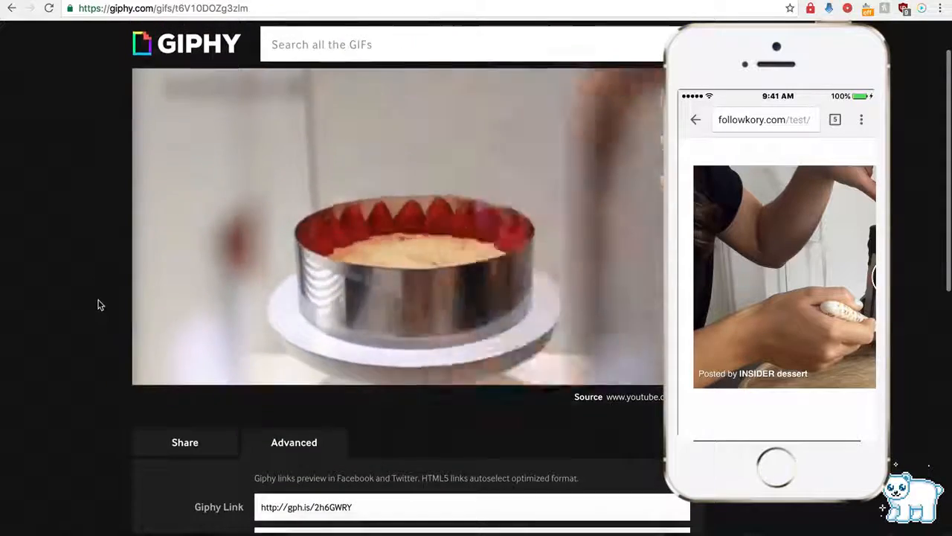
{"action": "scroll", "coordinate": [242, 331], "scroll_direction": "down", "scroll_amount": 3}
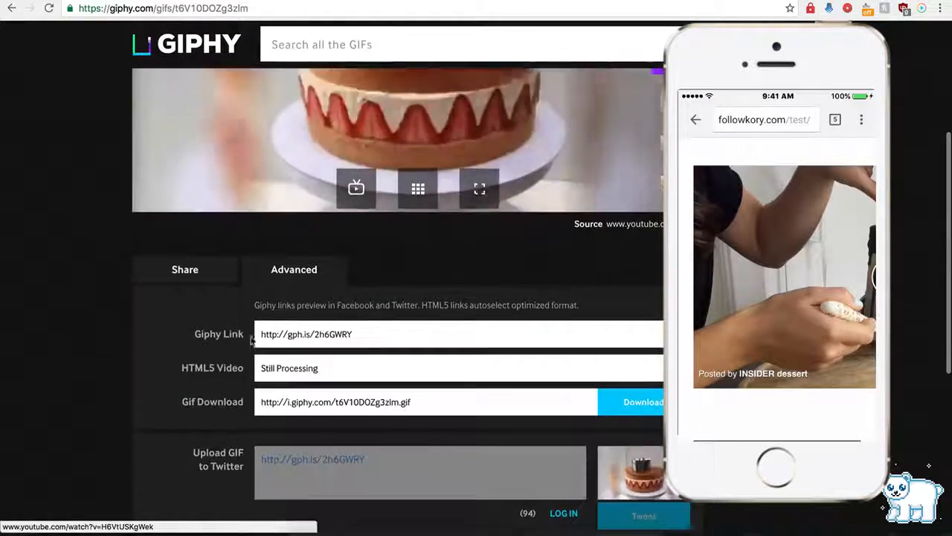
{"action": "left_click", "coordinate": [294, 336]}
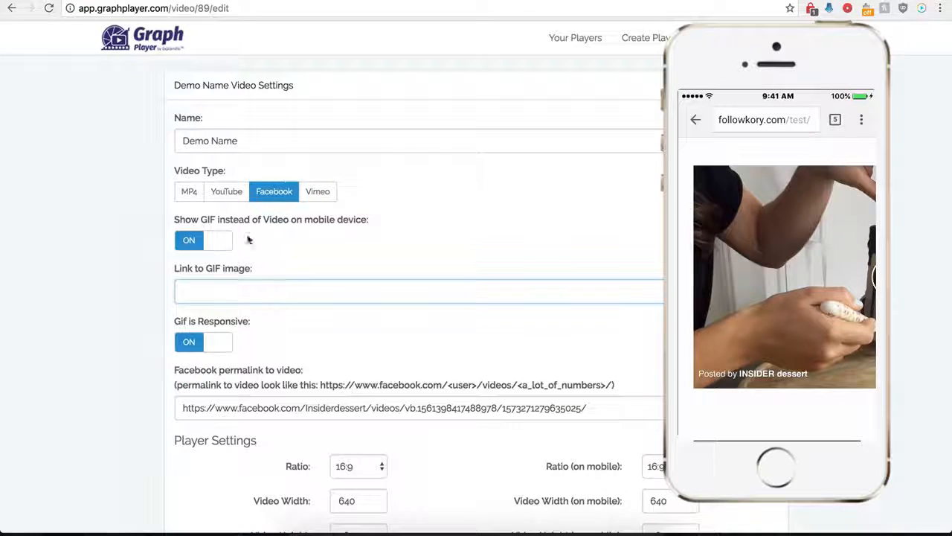
{"action": "type", "text": "http://gph.is/2hSGWRY"}
{"action": "scroll", "coordinate": [142, 366], "scroll_direction": "down", "scroll_amount": 5}
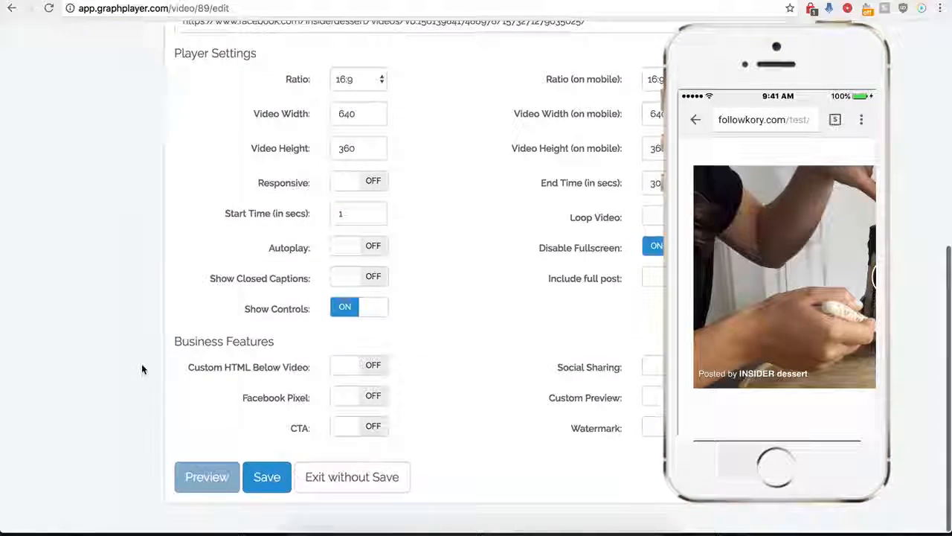
{"action": "left_click", "coordinate": [267, 488]}
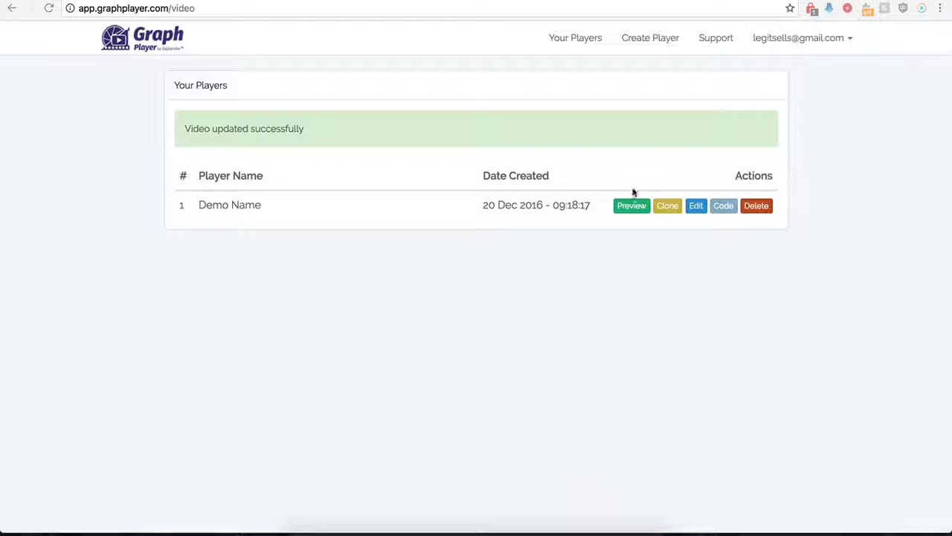
Reopen the Demo Name player for editing, enable Include full post, and save the player
{"action": "left_click", "coordinate": [696, 205]}
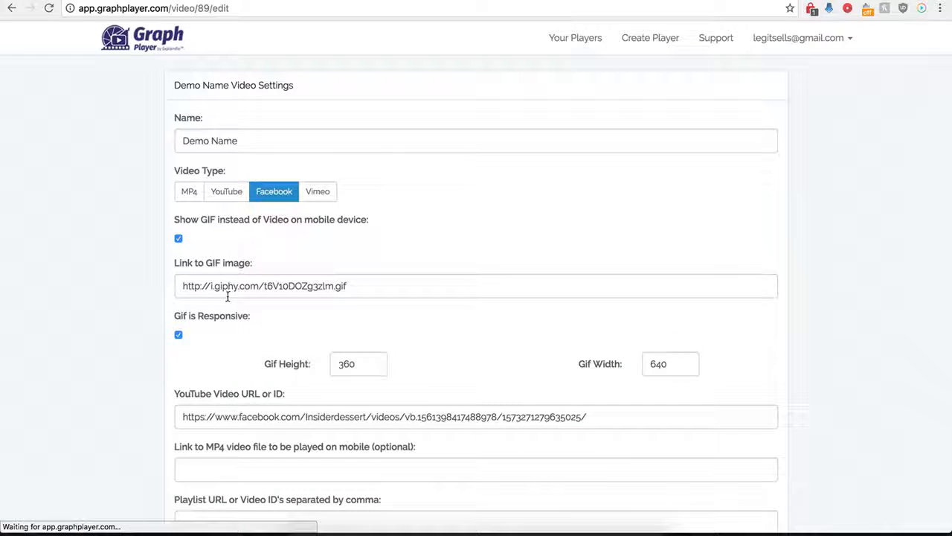
{"action": "scroll", "coordinate": [157, 359], "scroll_direction": "down", "scroll_amount": 3}
{"action": "scroll", "coordinate": [158, 360], "scroll_direction": "down", "scroll_amount": 5}
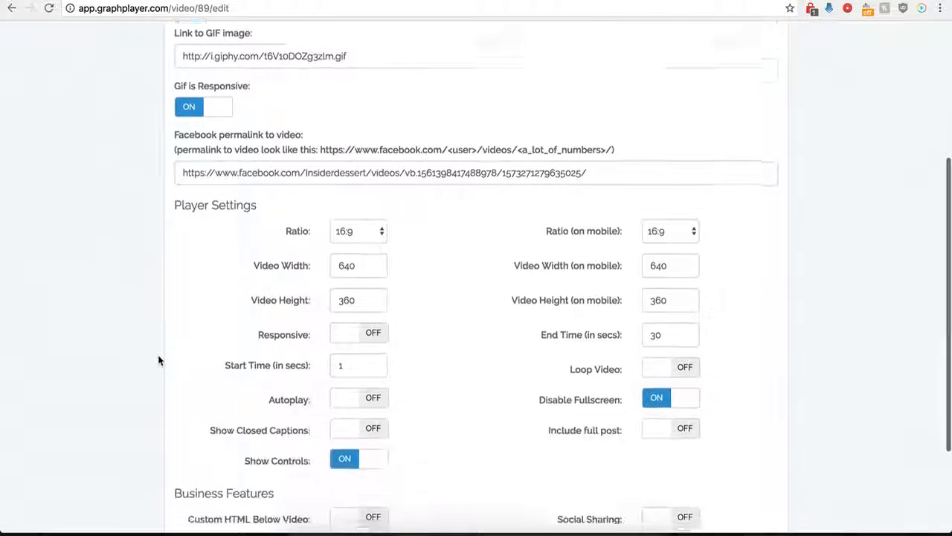
{"action": "scroll", "coordinate": [158, 360], "scroll_direction": "down", "scroll_amount": 1}
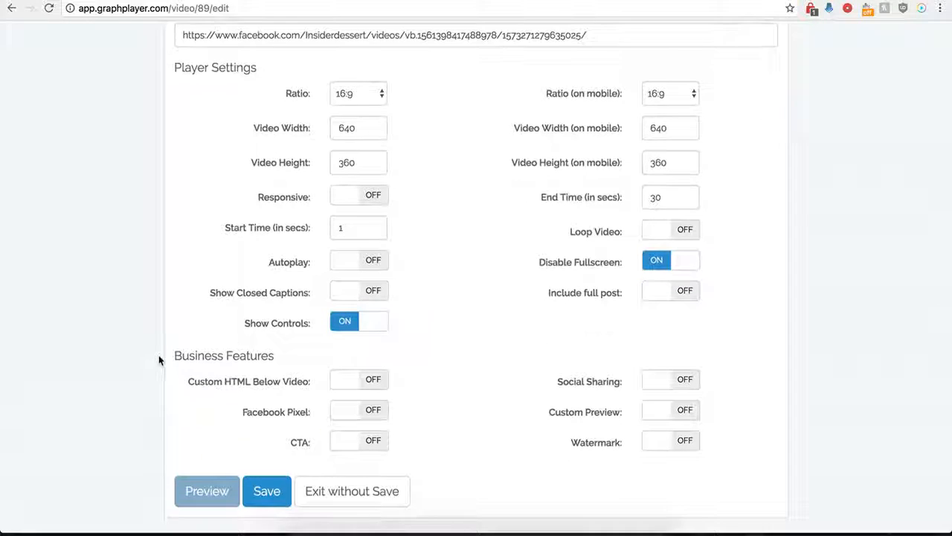
{"action": "left_click", "coordinate": [684, 294]}
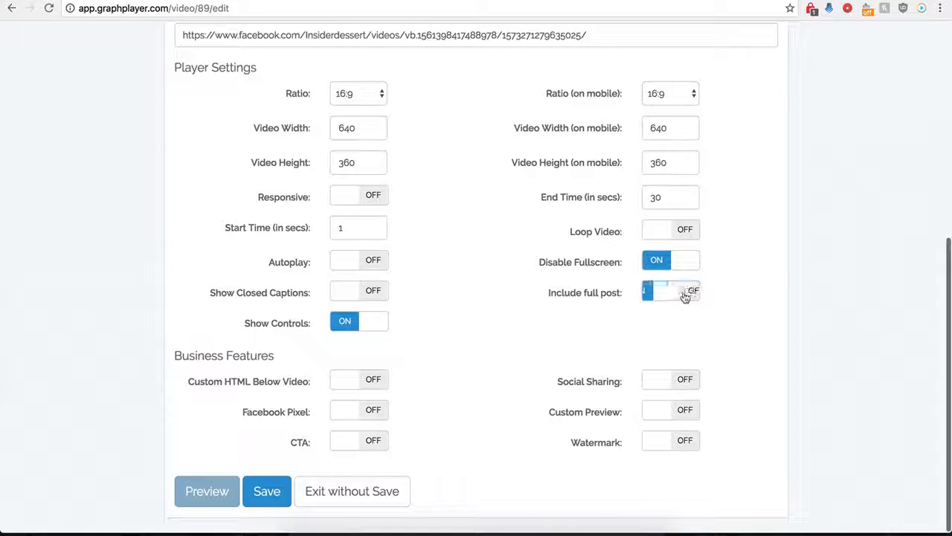
{"action": "left_click", "coordinate": [261, 492]}
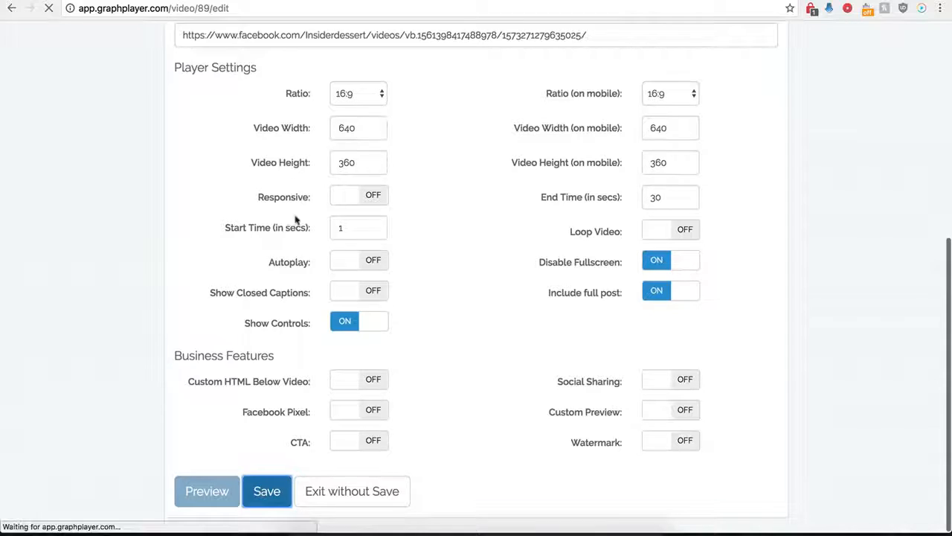
Switch to the WordPress Test page, reload it, and examine the post text and engagement details below the embedded video
{"action": "left_click", "coordinate": [411, 1]}
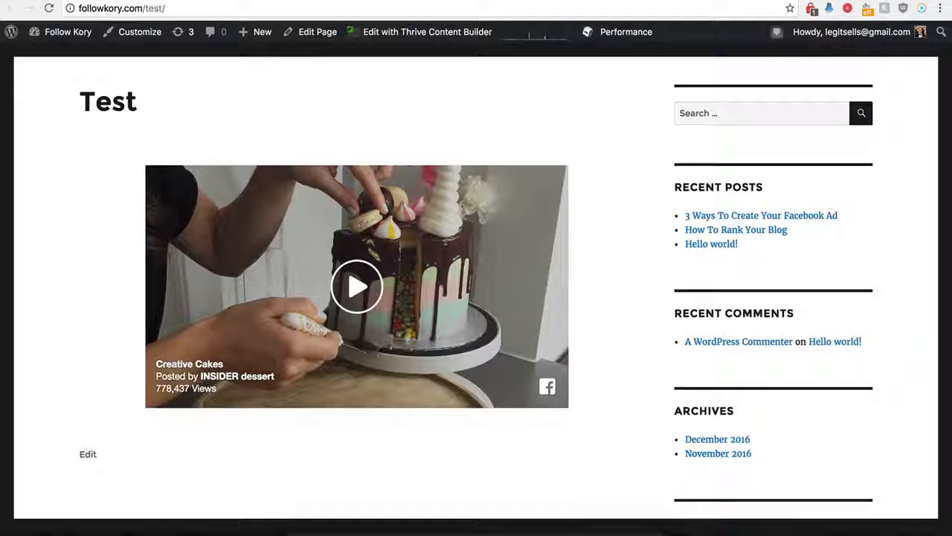
{"action": "left_click", "coordinate": [50, 10]}
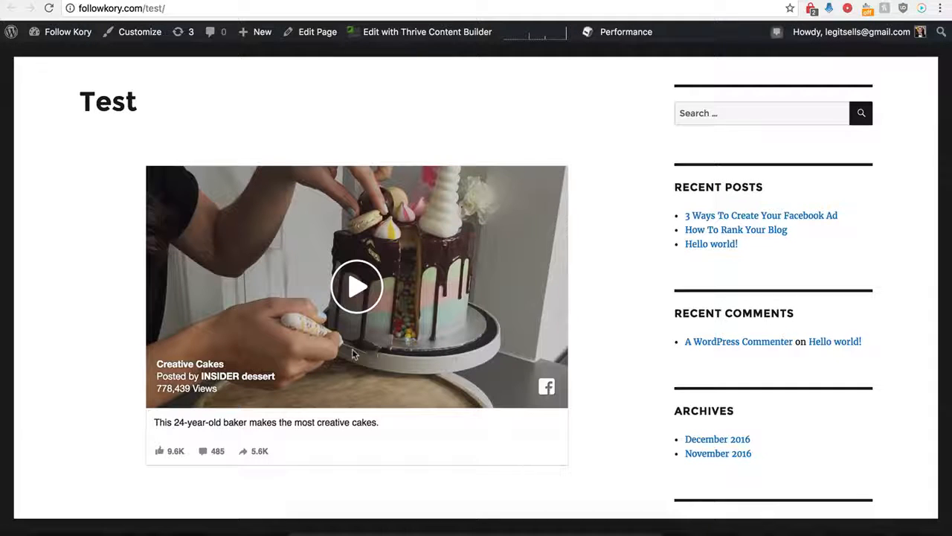
{"action": "scroll", "coordinate": [128, 439], "scroll_direction": "down", "scroll_amount": 1}
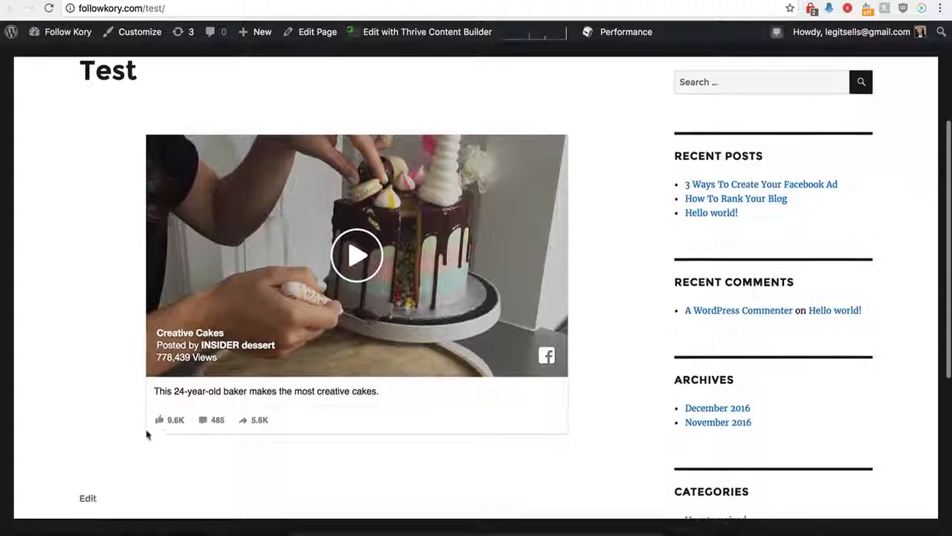
{"action": "left_click", "coordinate": [203, 422]}
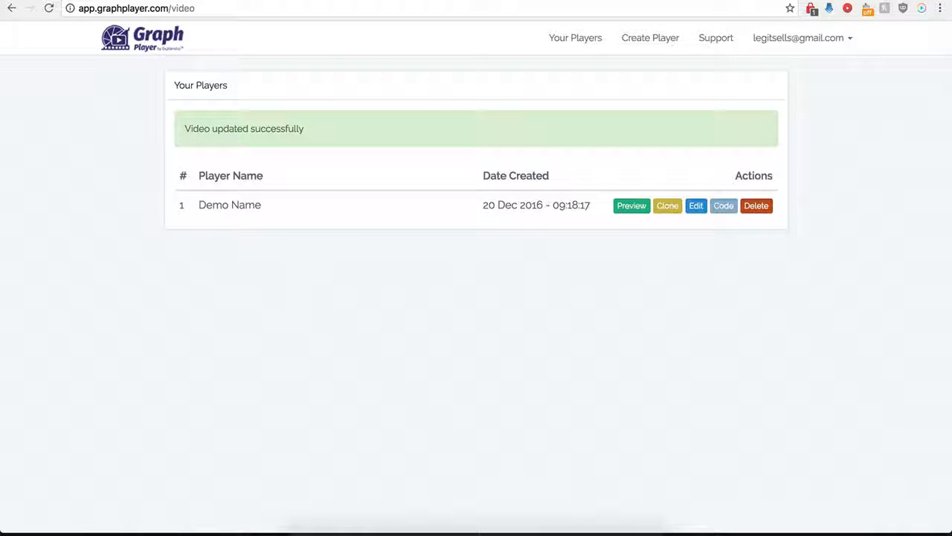
Return to GraphPlayer, open the Demo Name player for editing, and enable Custom HTML Below Video
{"action": "left_click", "coordinate": [697, 210]}
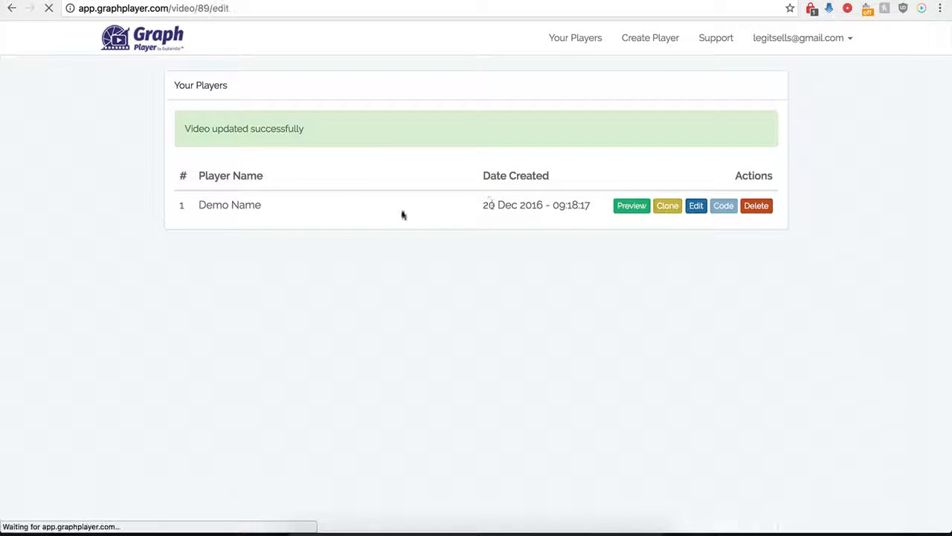
{"action": "scroll", "coordinate": [206, 363], "scroll_direction": "down", "scroll_amount": 5}
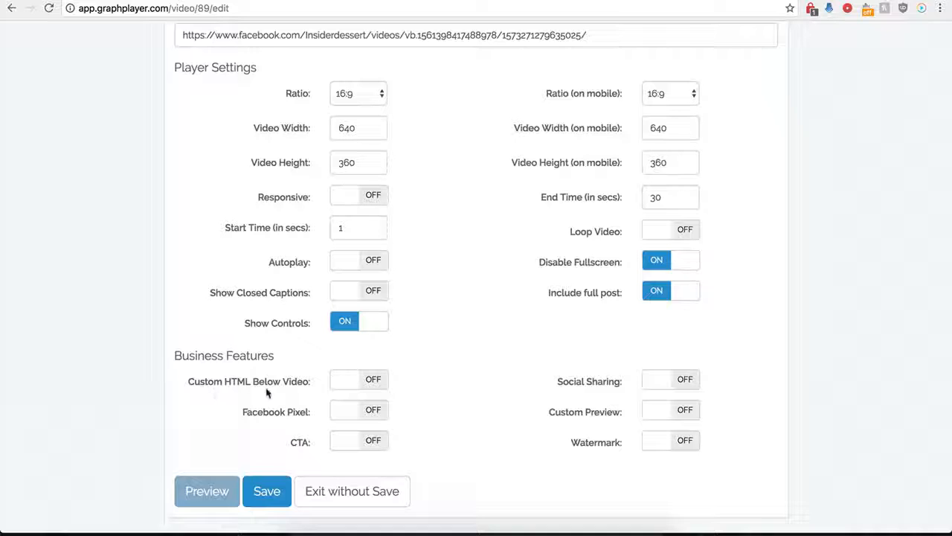
{"action": "left_click", "coordinate": [373, 379]}
{"action": "scroll", "coordinate": [403, 412], "scroll_direction": "down", "scroll_amount": 3}
{"action": "left_click", "coordinate": [351, 293]}
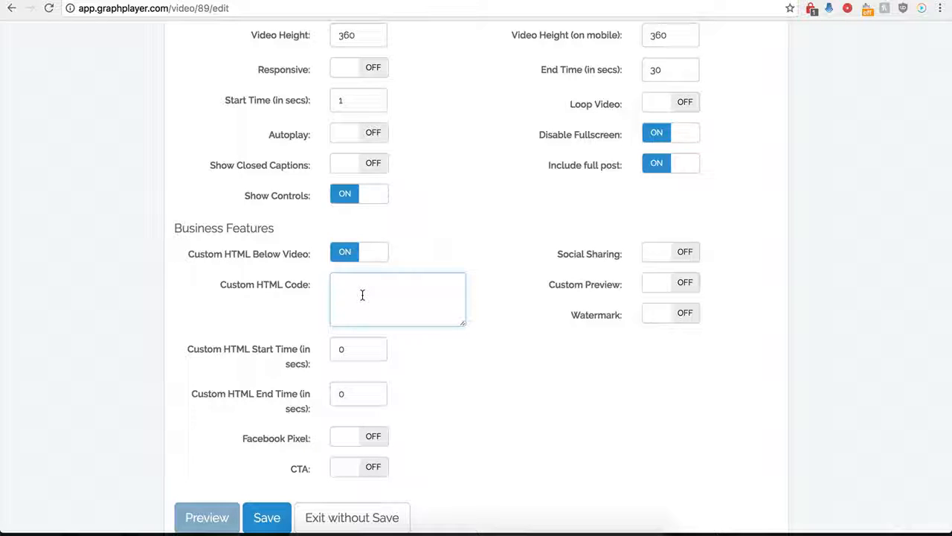
Set the custom HTML start time to 120 seconds
{"action": "left_click_drag", "start_coordinate": [346, 351], "coordinate": [330, 350]}
{"action": "left_click_drag", "start_coordinate": [358, 394], "coordinate": [333, 393]}
{"action": "left_click", "coordinate": [370, 295]}
{"action": "scroll", "coordinate": [372, 294], "scroll_direction": "up", "scroll_amount": 3}
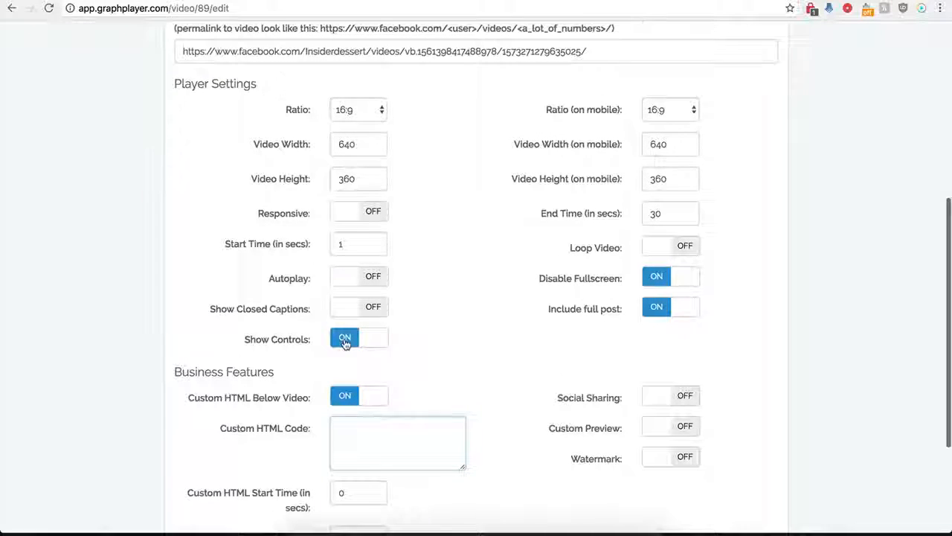
{"action": "scroll", "coordinate": [347, 336], "scroll_direction": "down", "scroll_amount": 2}
{"action": "scroll", "coordinate": [363, 332], "scroll_direction": "down", "scroll_amount": 1}
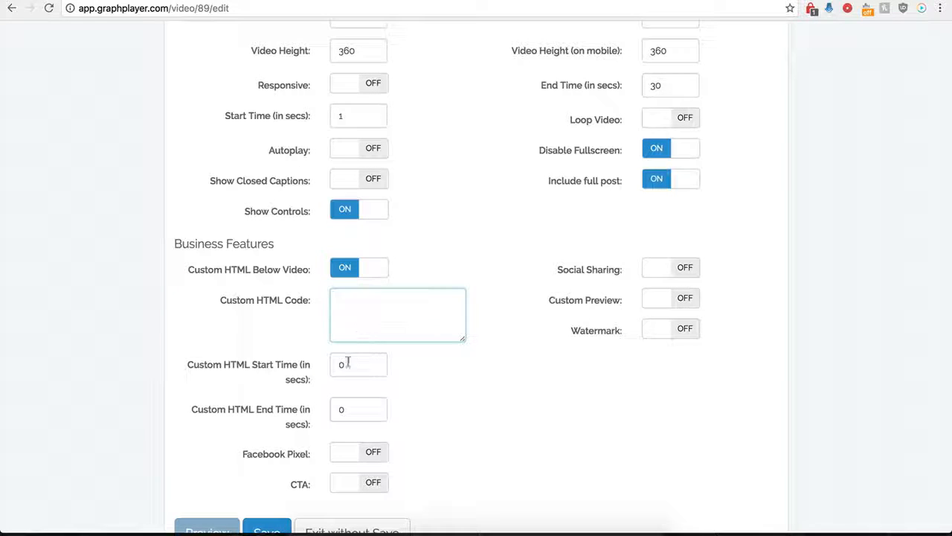
{"action": "left_click_drag", "start_coordinate": [345, 364], "coordinate": [333, 364]}
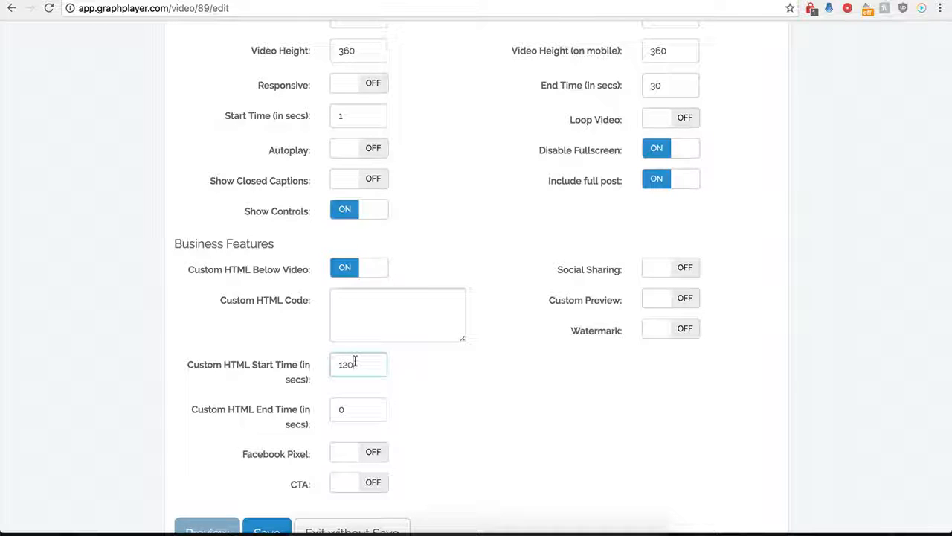
Paste HTML for a centered buy-now-button-16.png image into the custom HTML code and enlarge the text area to show it fully
{"action": "left_click", "coordinate": [353, 306]}
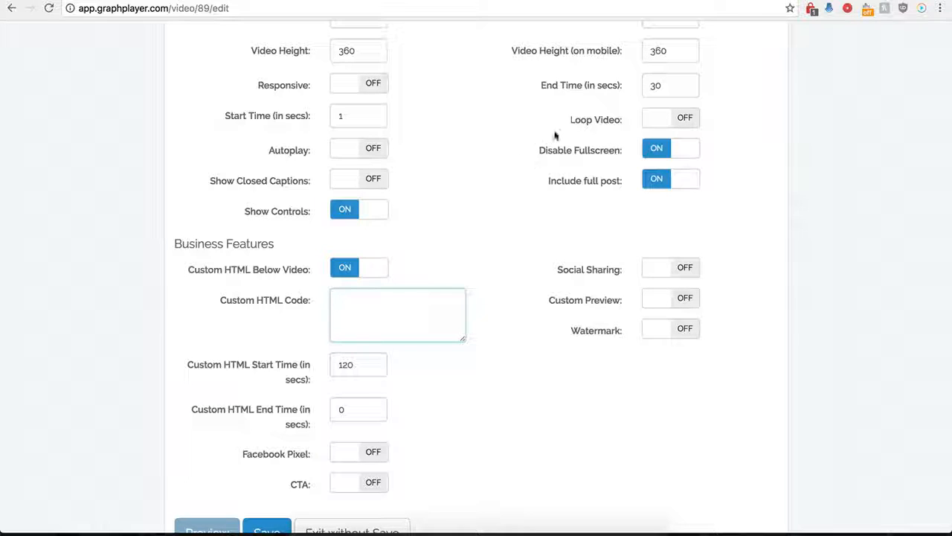
{"action": "scroll", "coordinate": [422, 308], "scroll_direction": "down", "scroll_amount": 1}
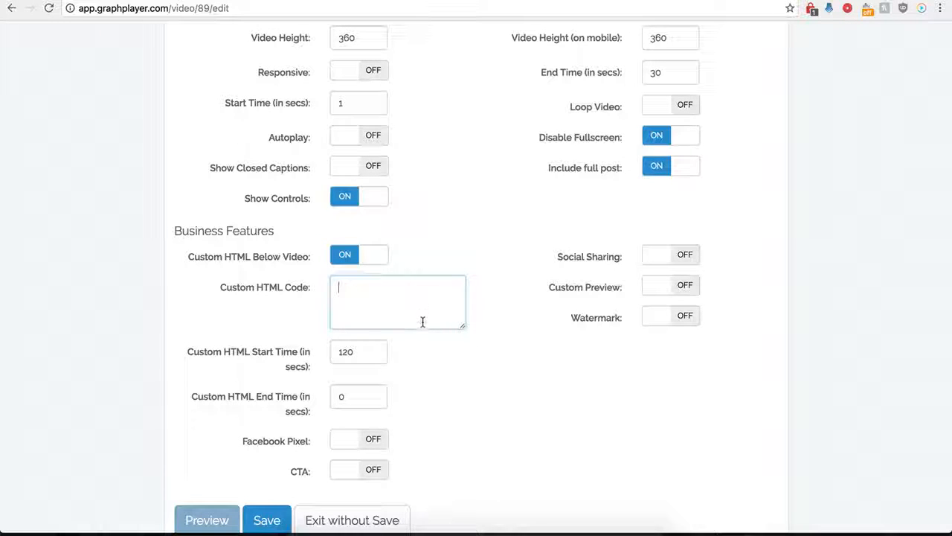
{"action": "key", "text": "ctrl+v"}
{"action": "left_click_drag", "start_coordinate": [462, 329], "coordinate": [495, 371]}
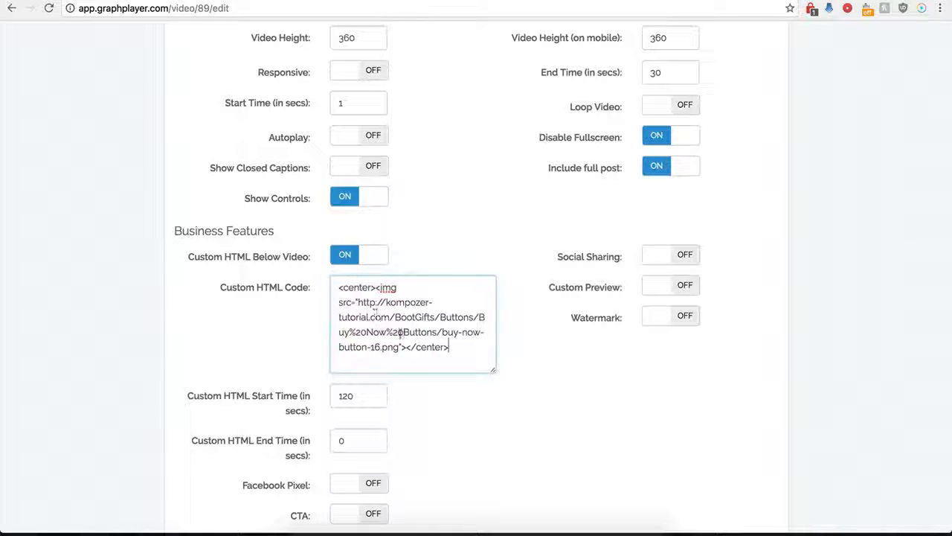
{"action": "left_click", "coordinate": [363, 381]}
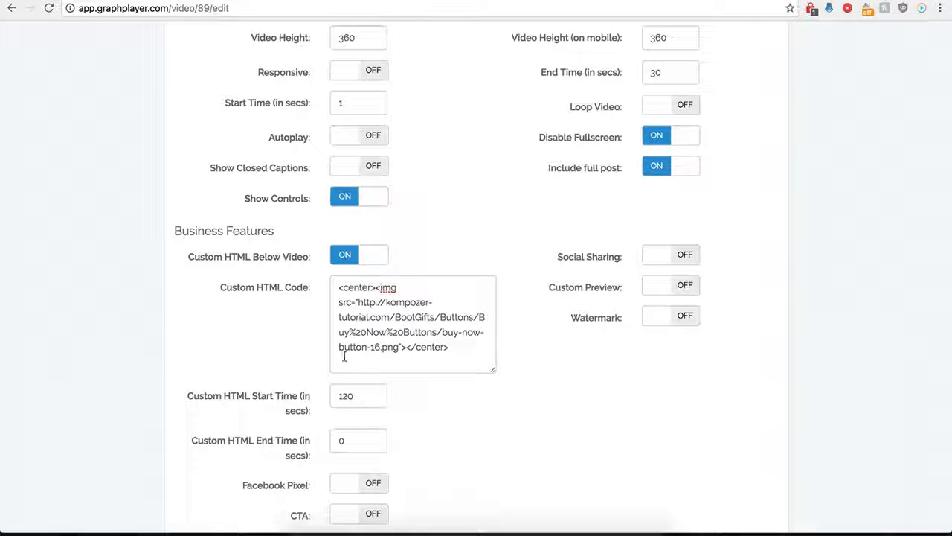
Set the custom HTML start time to 0 seconds and save the player
{"action": "left_click", "coordinate": [360, 396]}
{"action": "left_click_drag", "start_coordinate": [360, 396], "coordinate": [335, 396]}
{"action": "type", "text": "0"}
{"action": "left_click", "coordinate": [444, 446]}
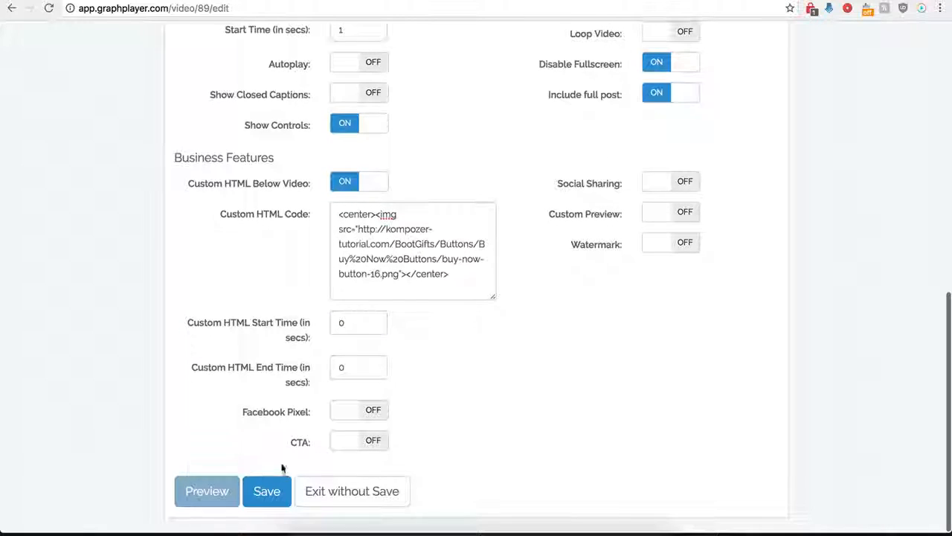
{"action": "left_click", "coordinate": [267, 491]}
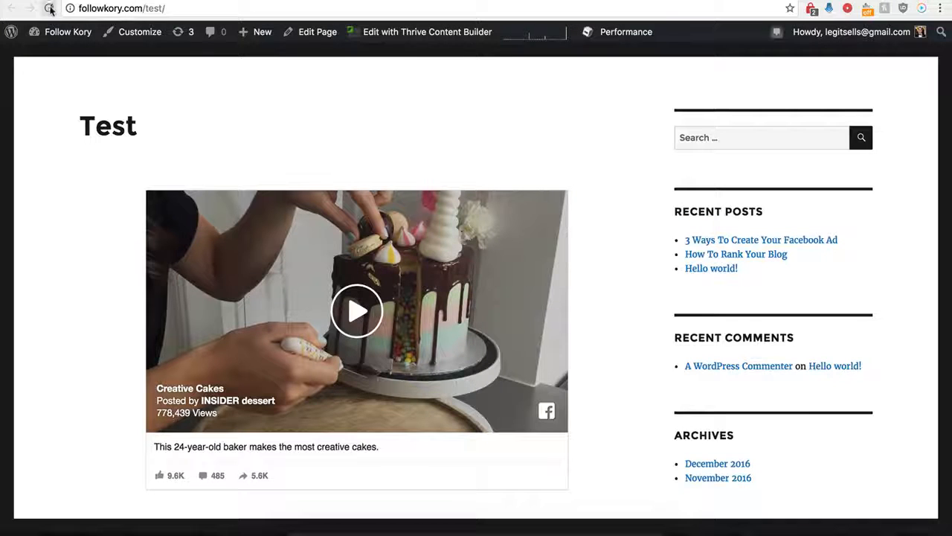
Reload the WordPress Test page and examine how the Buy Now button is displayed below the embedded video
{"action": "left_click", "coordinate": [49, 8]}
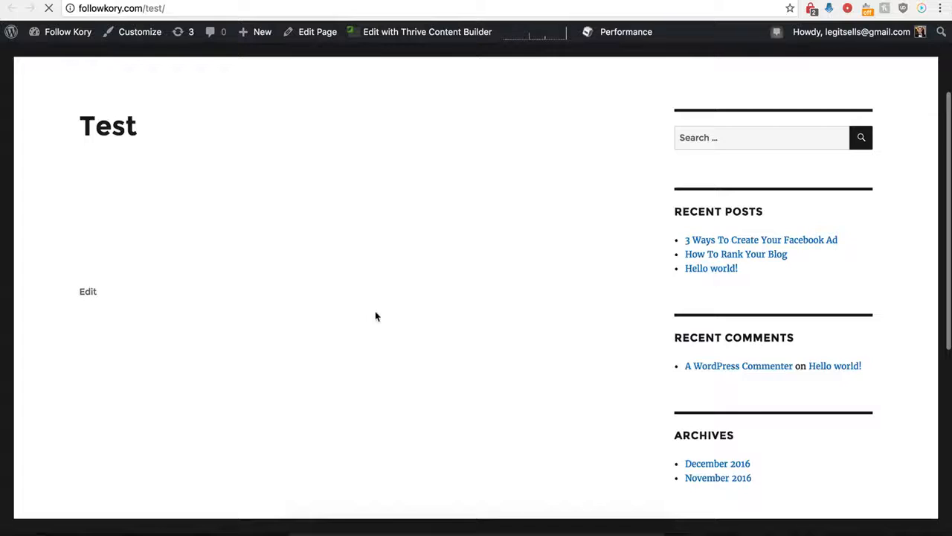
{"action": "scroll", "coordinate": [333, 311], "scroll_direction": "down", "scroll_amount": 5}
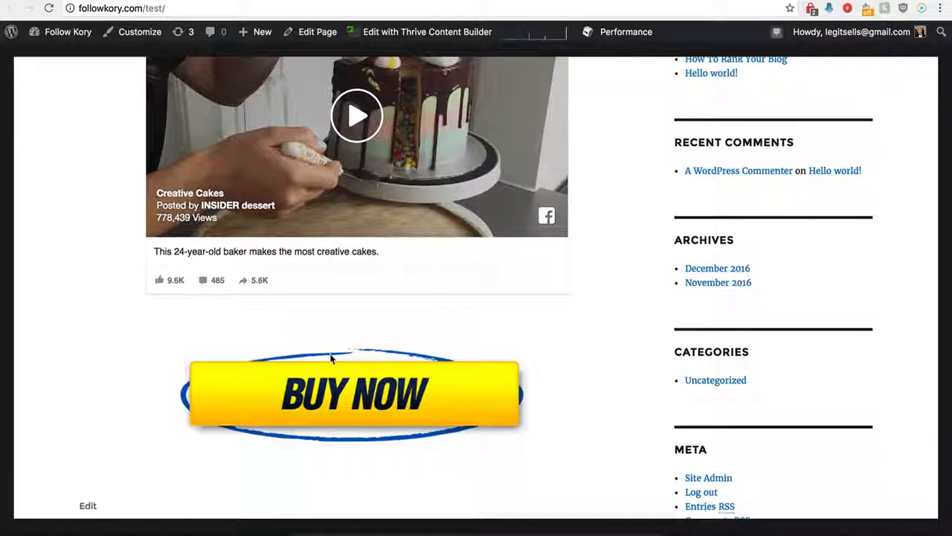
{"action": "scroll", "coordinate": [339, 352], "scroll_direction": "up", "scroll_amount": 2}
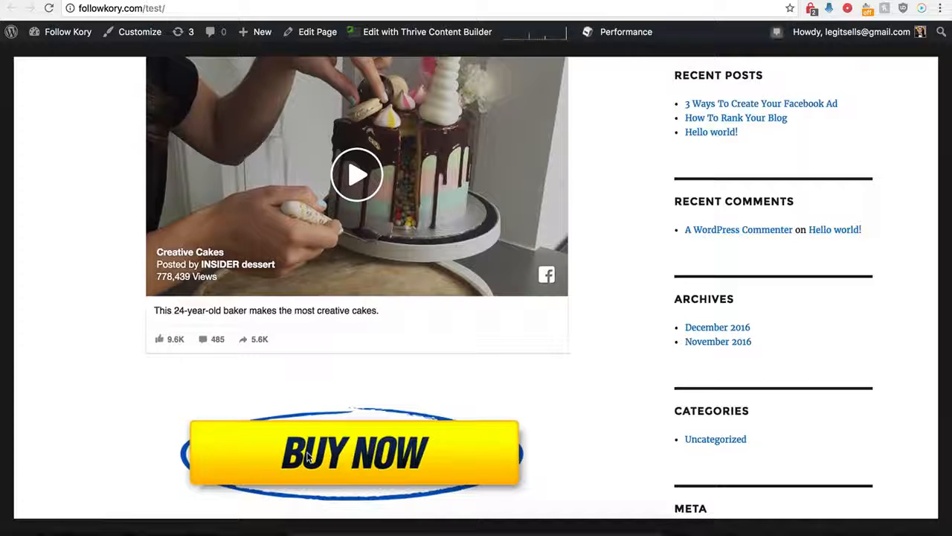
{"action": "scroll", "coordinate": [324, 419], "scroll_direction": "up", "scroll_amount": 2}
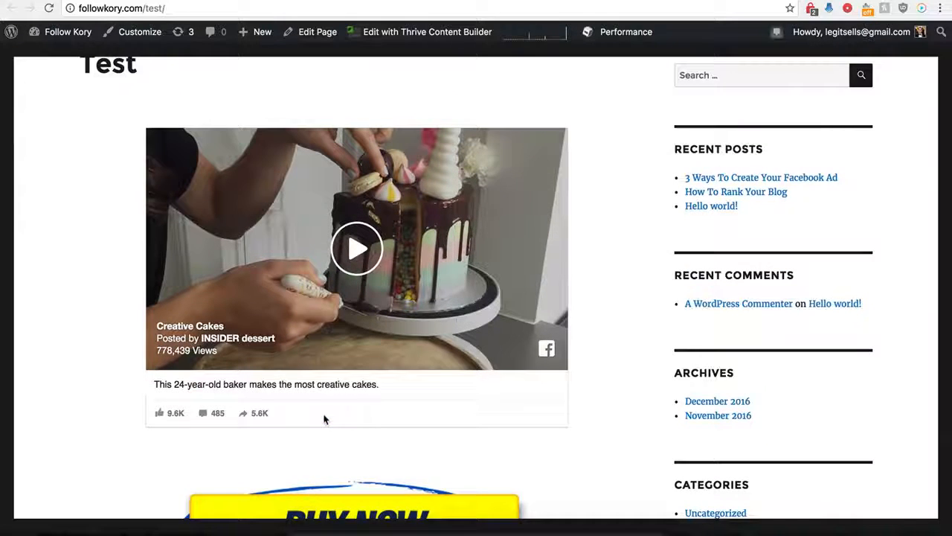
{"action": "scroll", "coordinate": [325, 417], "scroll_direction": "down", "scroll_amount": 1}
{"action": "scroll", "coordinate": [325, 416], "scroll_direction": "up", "scroll_amount": 2}
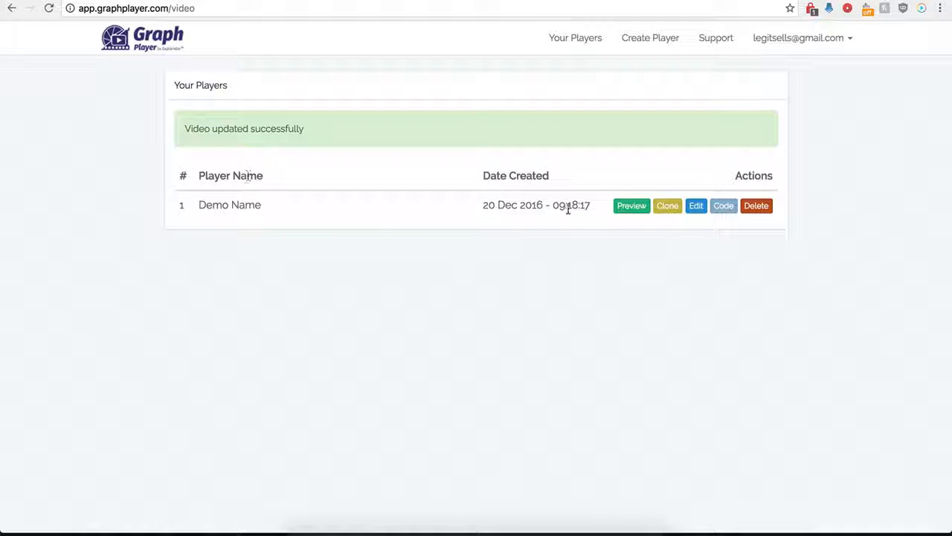
Return to GraphPlayer, reopen the Demo Name player for editing, and turn off Custom HTML Below Video
{"action": "left_click", "coordinate": [694, 207]}
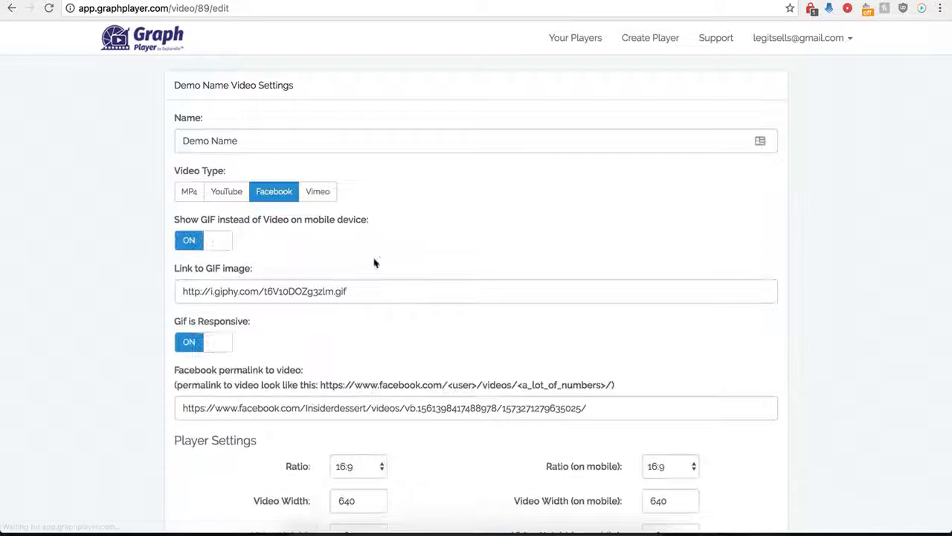
{"action": "scroll", "coordinate": [168, 399], "scroll_direction": "down", "scroll_amount": 5}
{"action": "scroll", "coordinate": [170, 398], "scroll_direction": "down", "scroll_amount": 2}
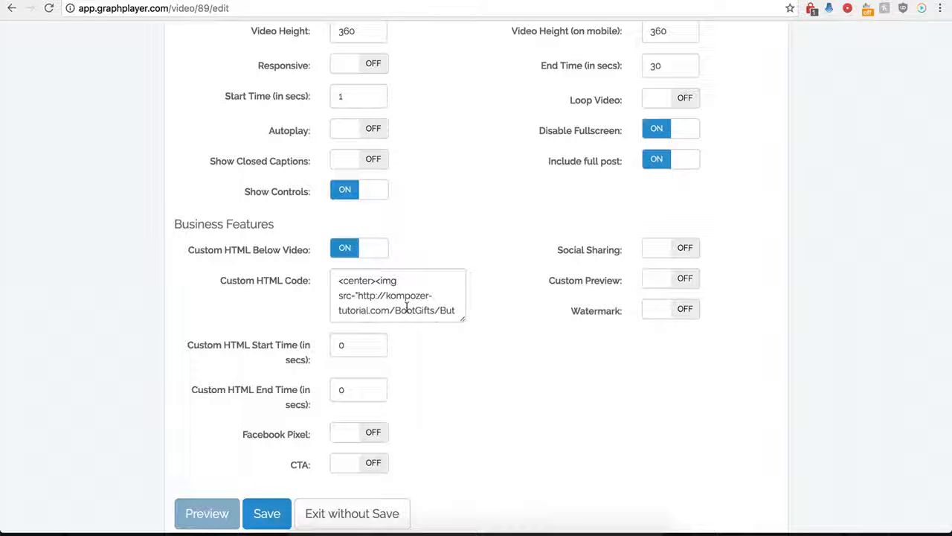
{"action": "left_click", "coordinate": [343, 248]}
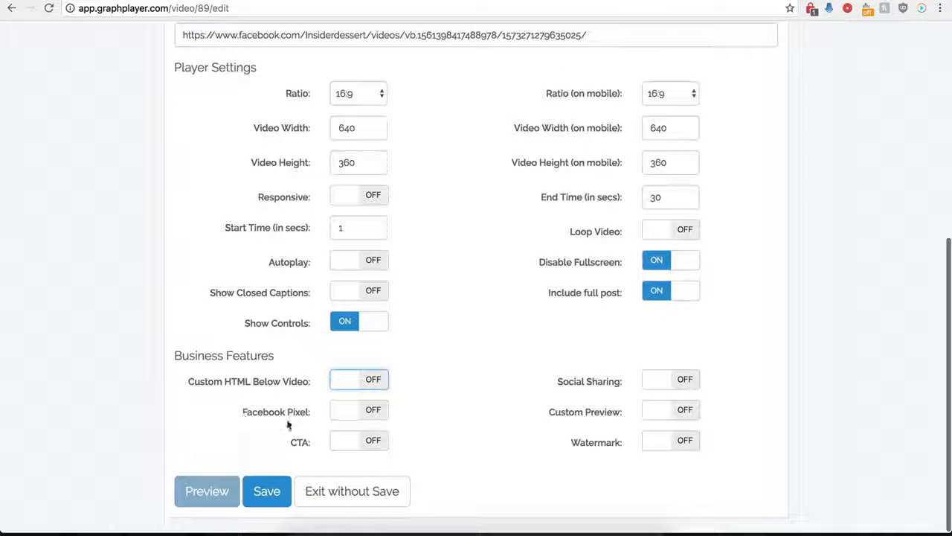
Turn on Facebook Pixel to examine its code and start and end time options, and switch it back off
{"action": "left_click", "coordinate": [369, 416]}
{"action": "scroll", "coordinate": [327, 431], "scroll_direction": "down", "scroll_amount": 2}
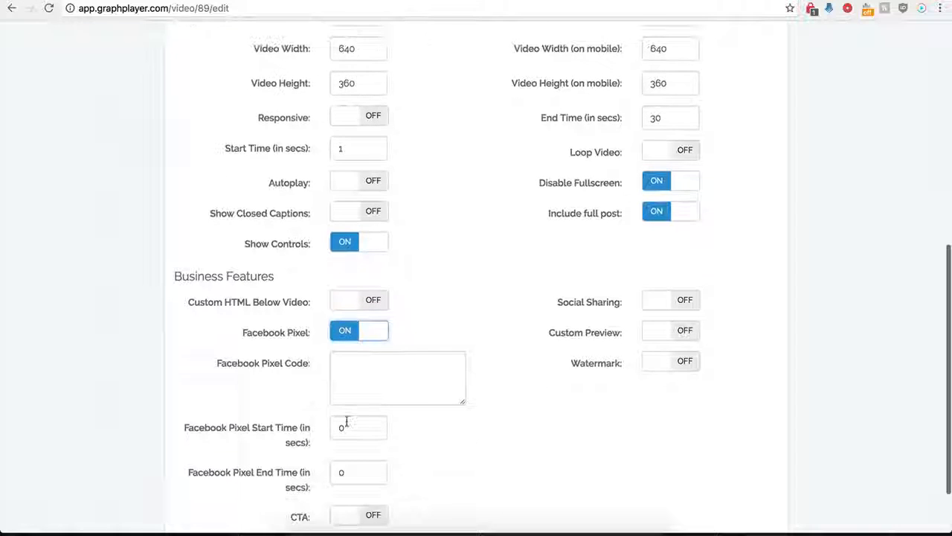
{"action": "scroll", "coordinate": [379, 368], "scroll_direction": "down", "scroll_amount": 1}
{"action": "left_click", "coordinate": [372, 344]}
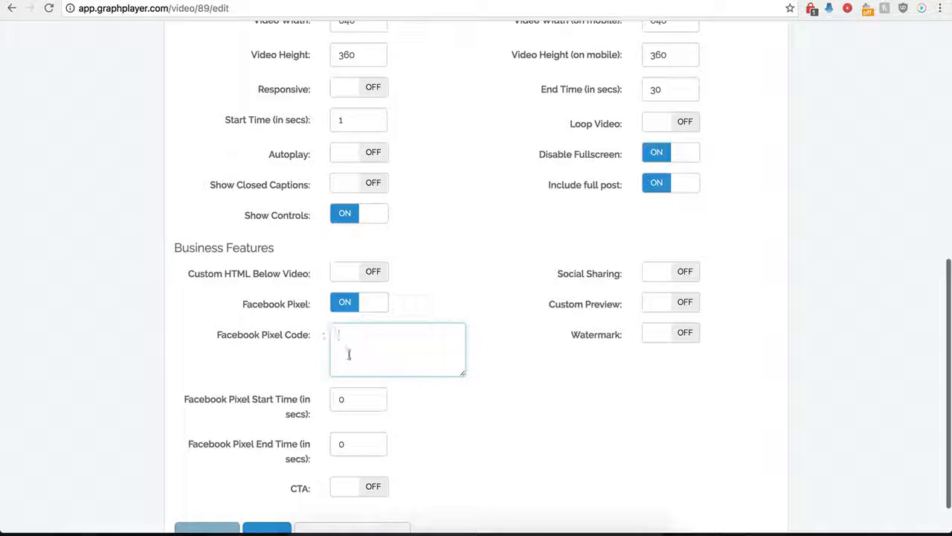
{"action": "left_click", "coordinate": [342, 305]}
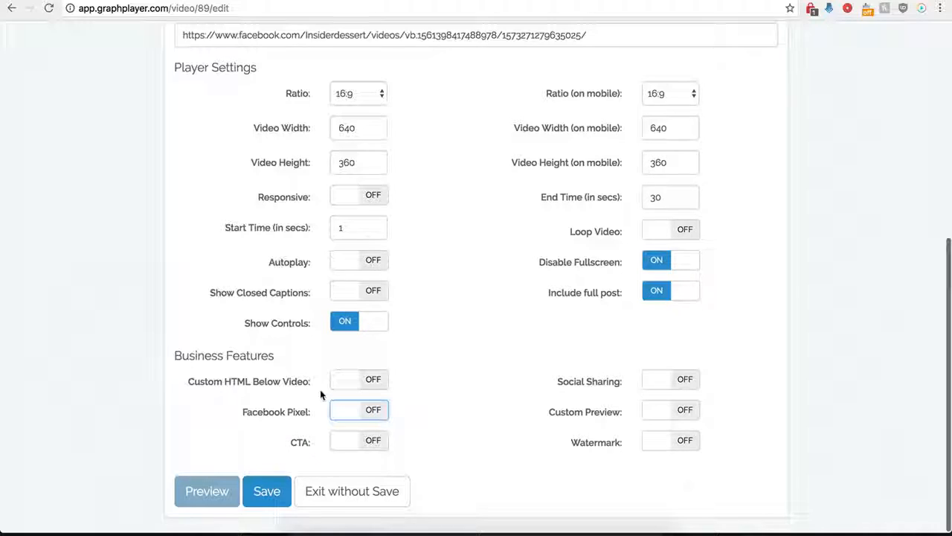
{"action": "left_click", "coordinate": [372, 442]}
{"action": "scroll", "coordinate": [429, 468], "scroll_direction": "down", "scroll_amount": 4}
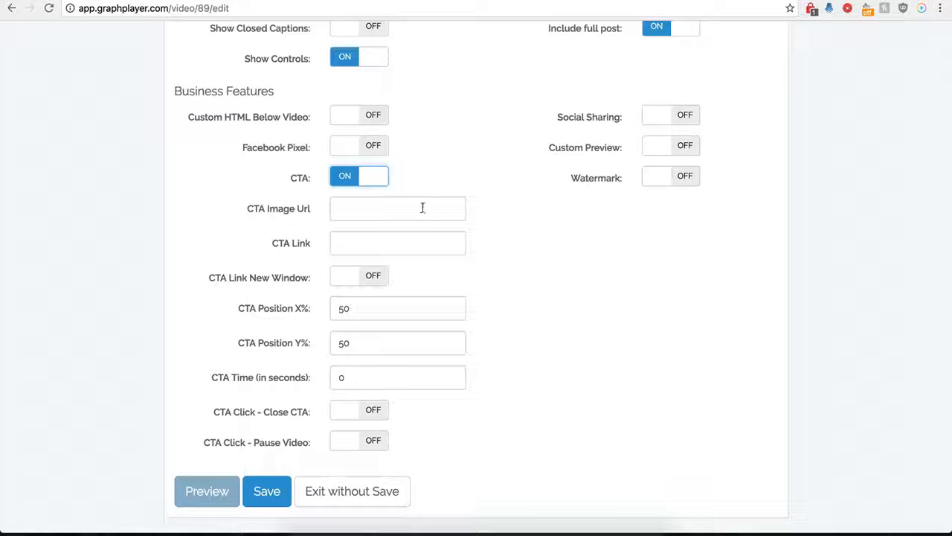
{"action": "left_click", "coordinate": [354, 206]}
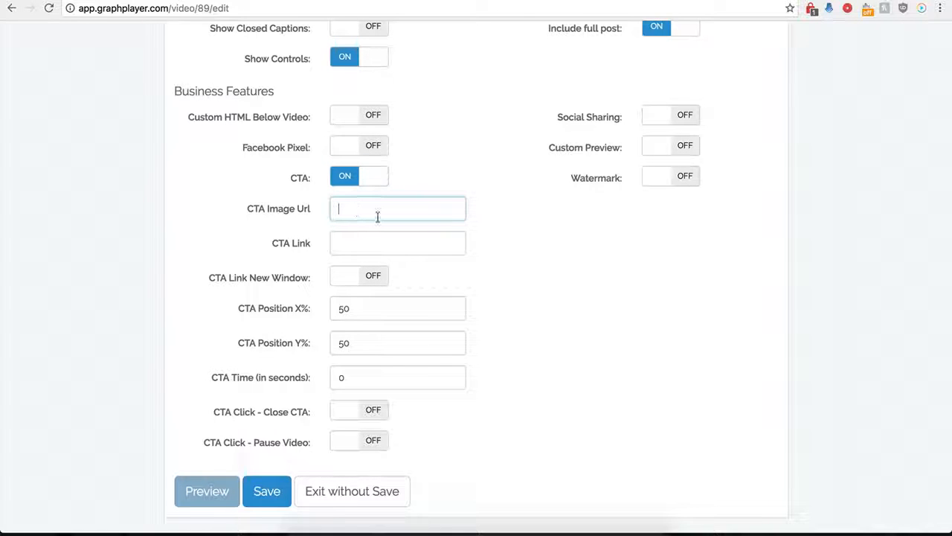
{"action": "key", "text": "super+v"}
{"action": "left_click", "coordinate": [406, 246]}
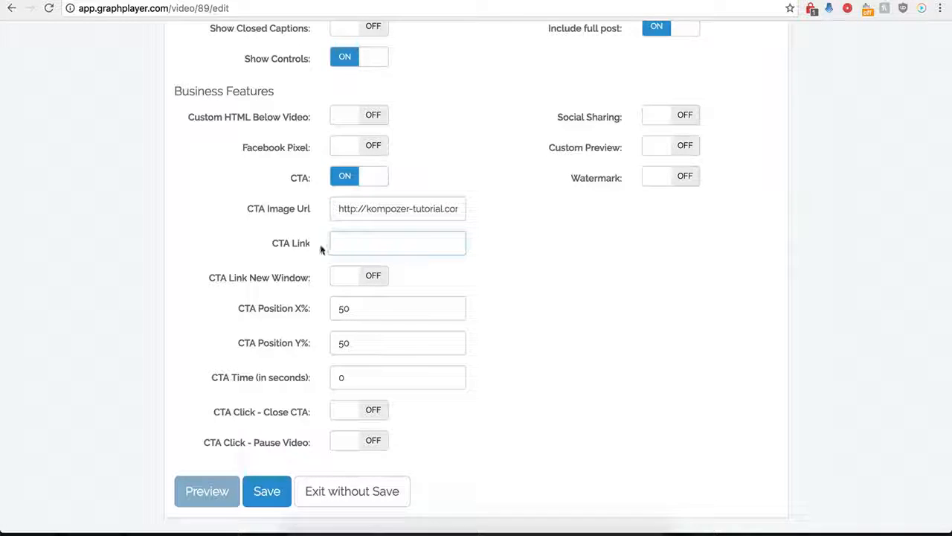
{"action": "left_click", "coordinate": [354, 244]}
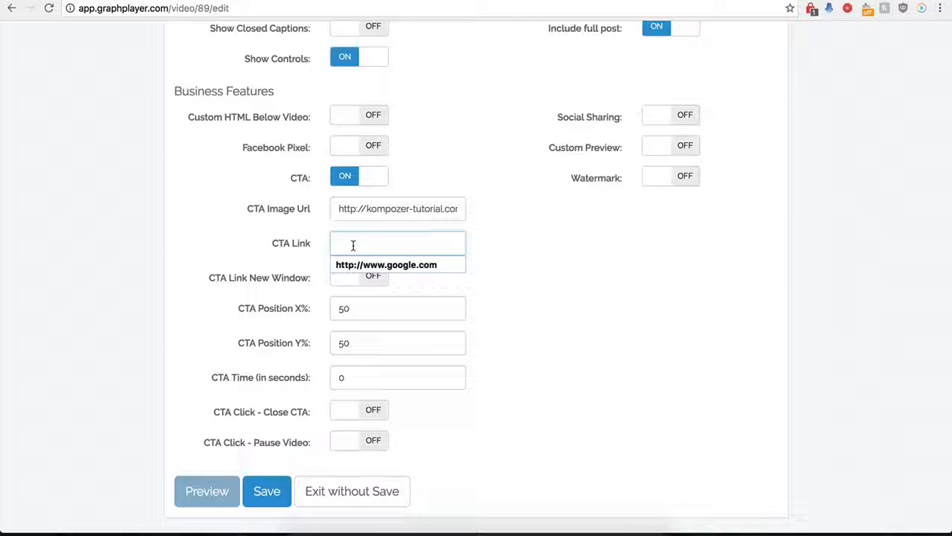
{"action": "left_click", "coordinate": [365, 265]}
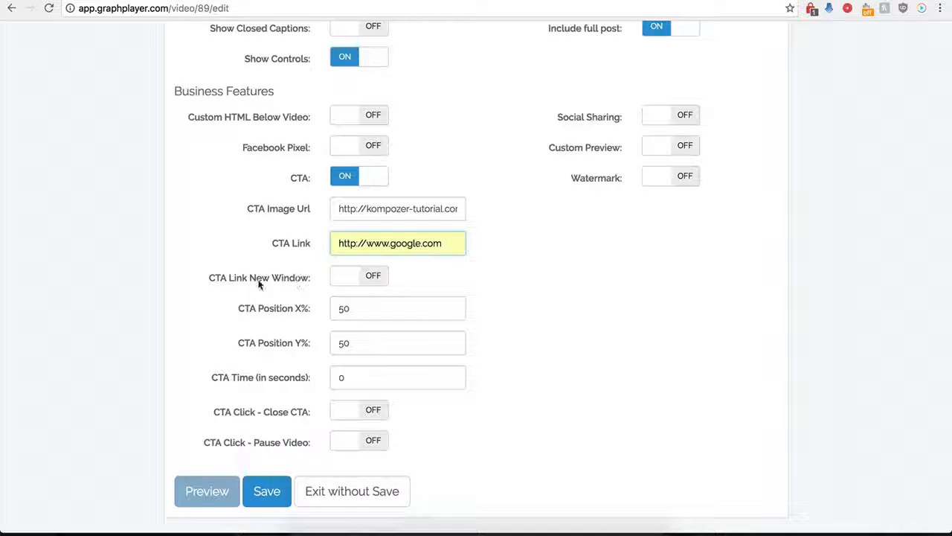
Make the CTA link open in a new window, set the CTA time to 0 seconds, and make the CTA close on click
{"action": "left_click", "coordinate": [354, 281]}
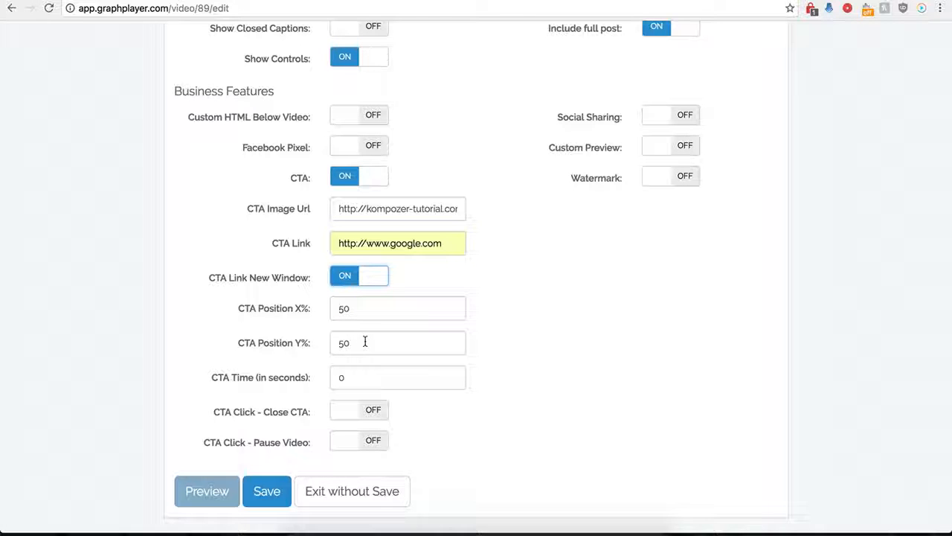
{"action": "double_click", "coordinate": [347, 378]}
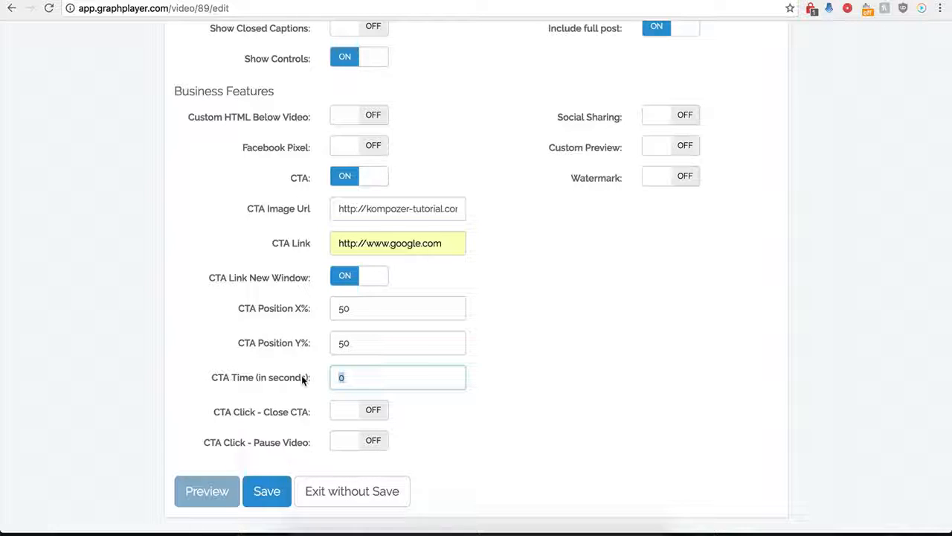
{"action": "type", "text": "12"}
{"action": "key", "text": "BackSpace"}
{"action": "type", "text": "0"}
{"action": "left_click", "coordinate": [398, 444]}
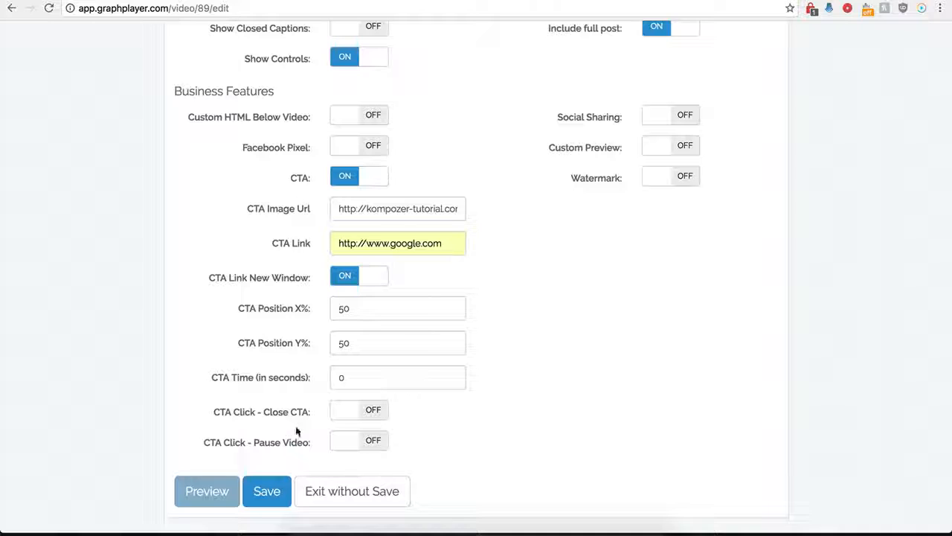
{"action": "left_click", "coordinate": [374, 415]}
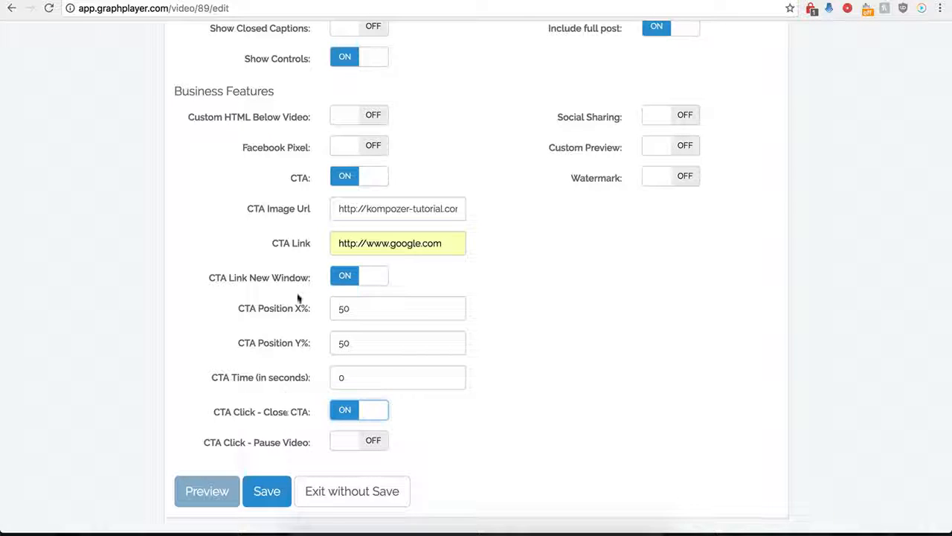
Save the player and reload the WordPress Test page to check how the CTA image sits over the video
{"action": "left_click", "coordinate": [253, 506]}
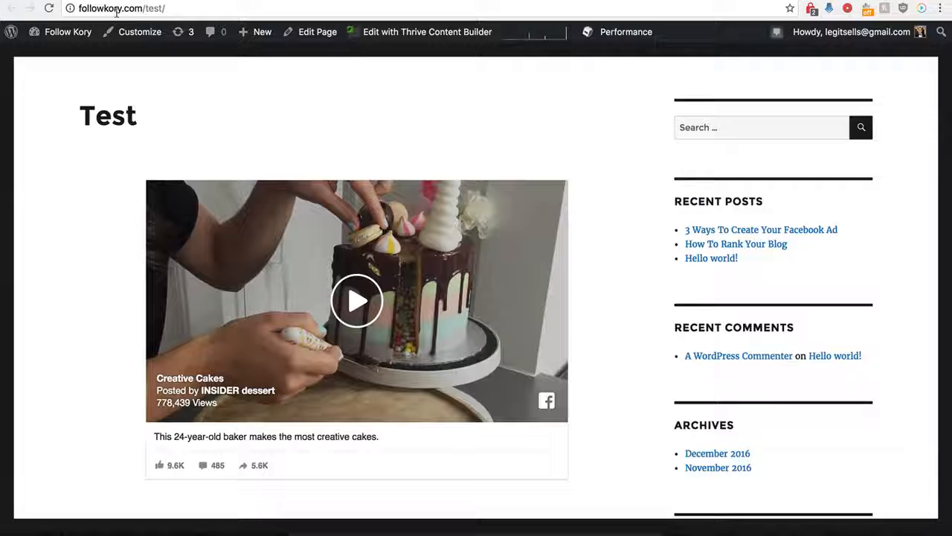
{"action": "left_click", "coordinate": [48, 9]}
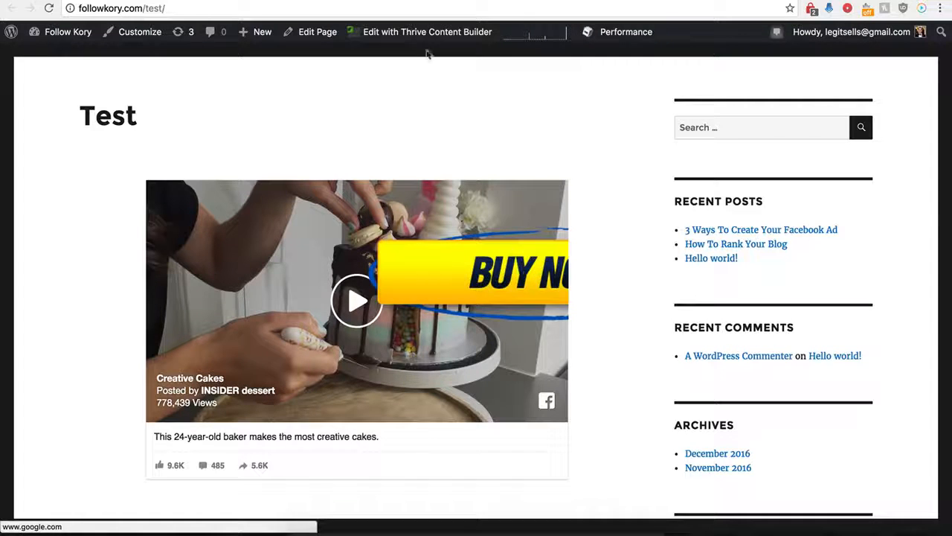
Return to GraphPlayer, reopen the Demo Name player for editing, and set the CTA Position X% to 0
{"action": "left_click", "coordinate": [249, 1]}
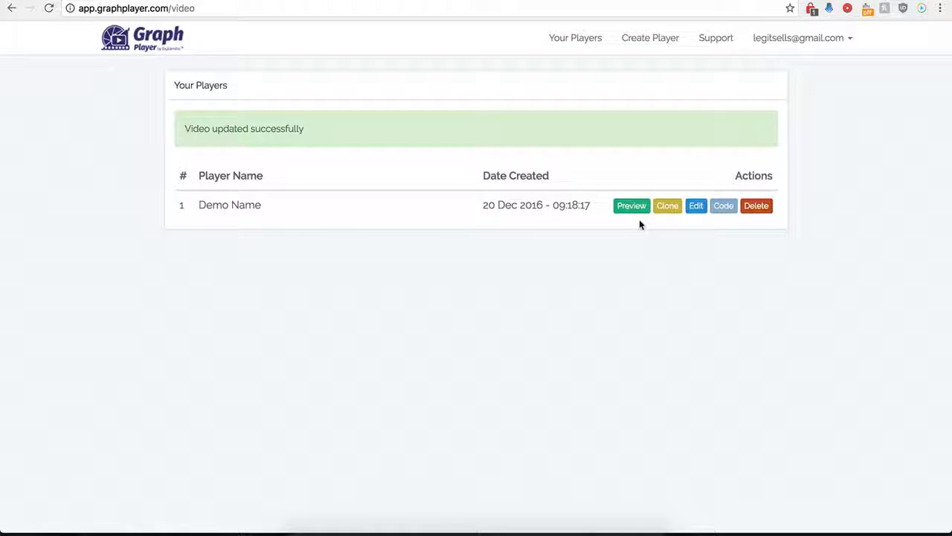
{"action": "left_click", "coordinate": [695, 206]}
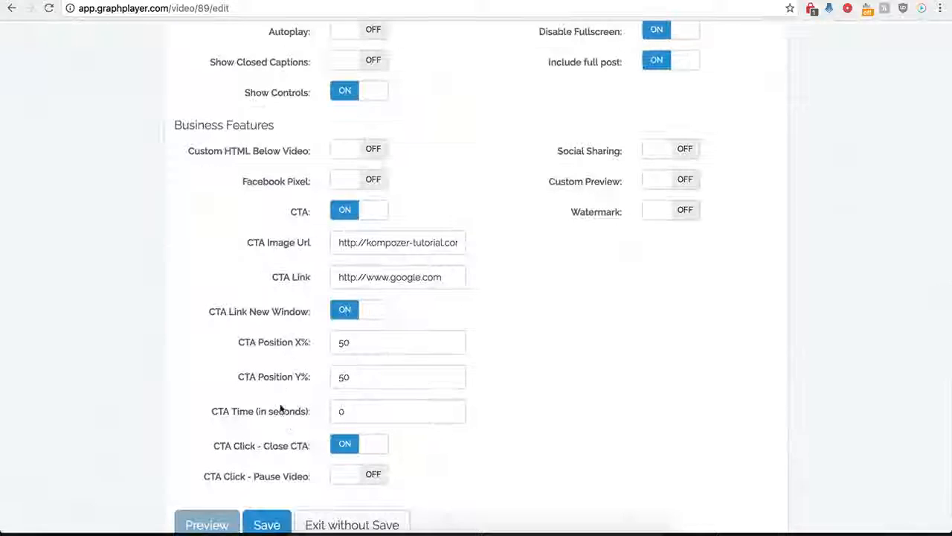
{"action": "scroll", "coordinate": [303, 385], "scroll_direction": "down", "scroll_amount": 1}
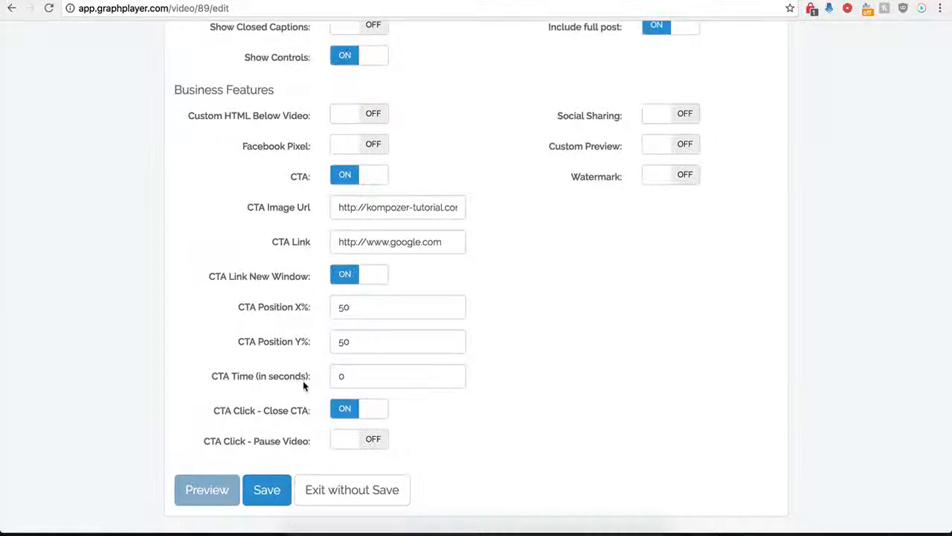
{"action": "left_click", "coordinate": [359, 314]}
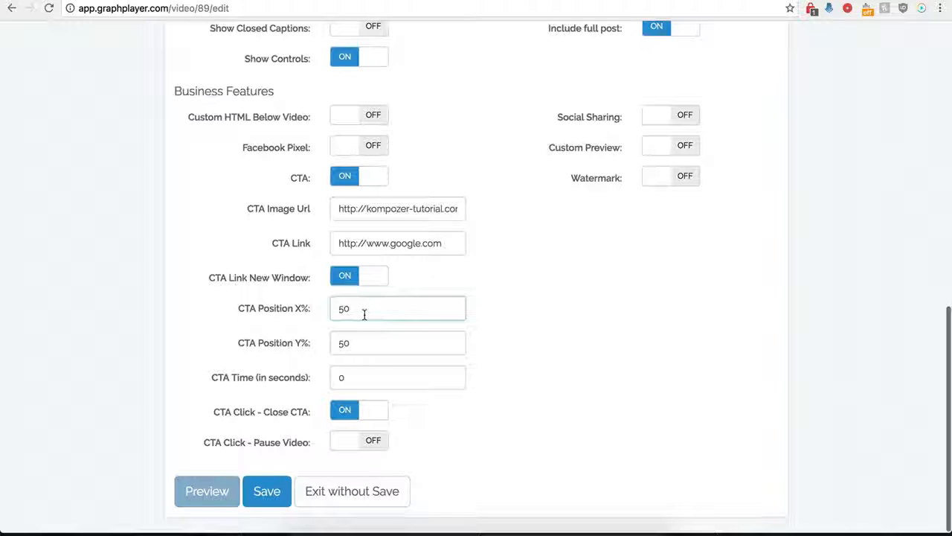
{"action": "key", "text": "BackSpace"}
{"action": "key", "text": "BackSpace"}
{"action": "type", "text": "0"}
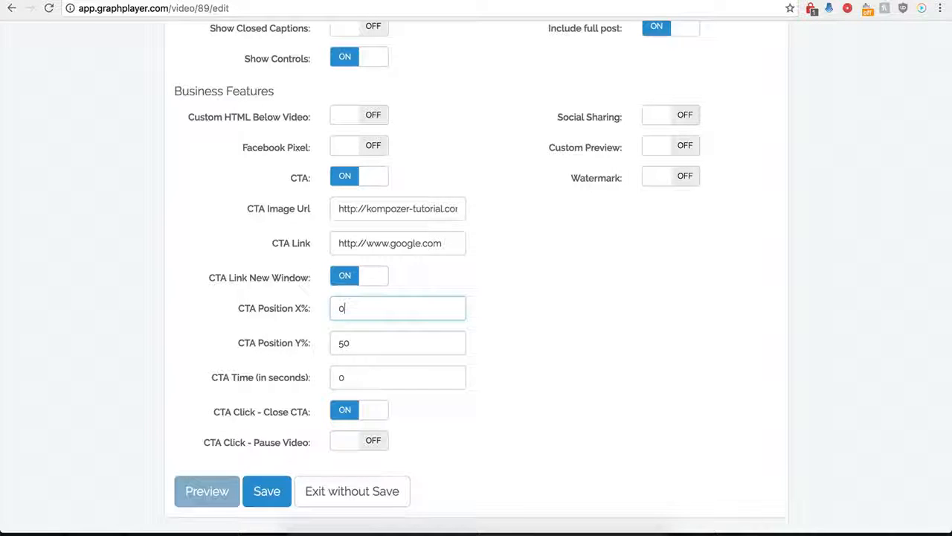
Save the repositioned CTA and try the Buy Now overlay on the WordPress Test page
{"action": "left_click", "coordinate": [266, 492]}
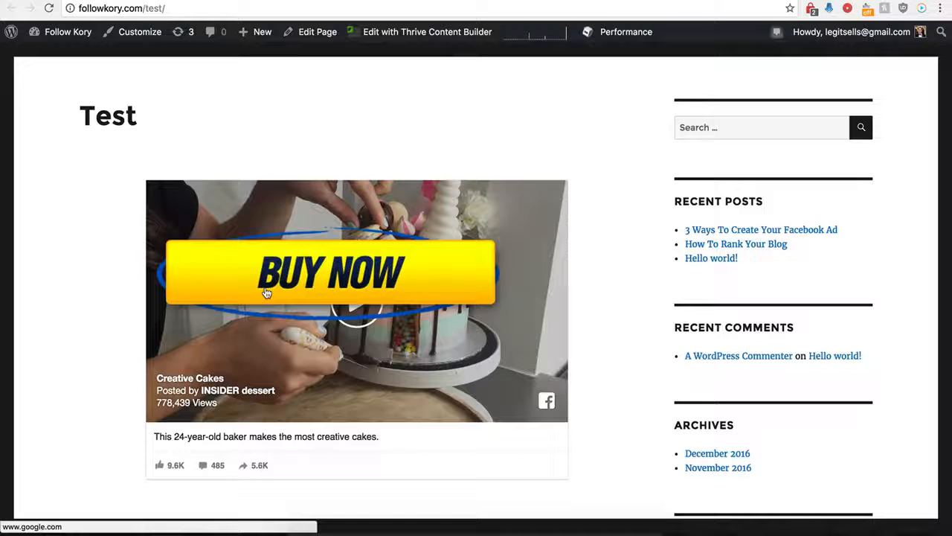
{"action": "left_click", "coordinate": [338, 275]}
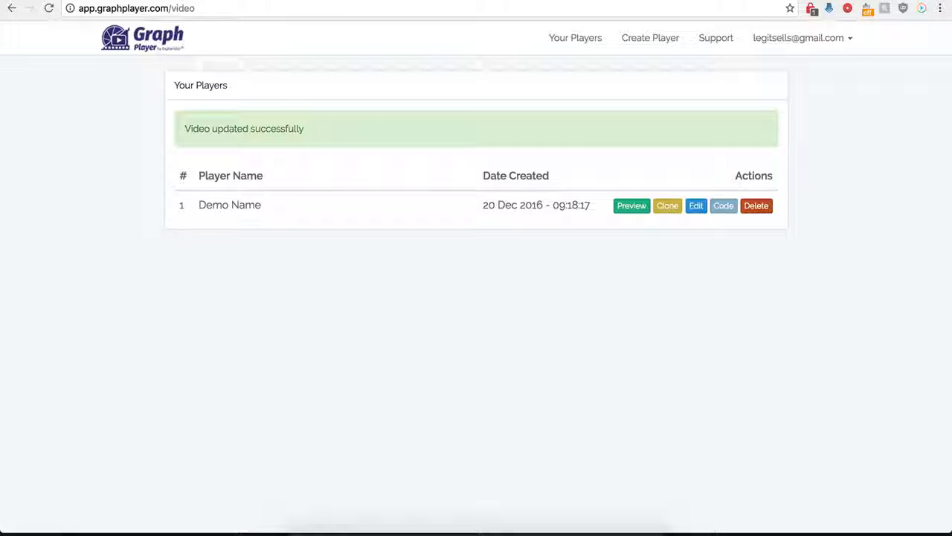
Reopen the Demo Name player in GraphPlayer for editing and turn off CTA
{"action": "left_click", "coordinate": [696, 206]}
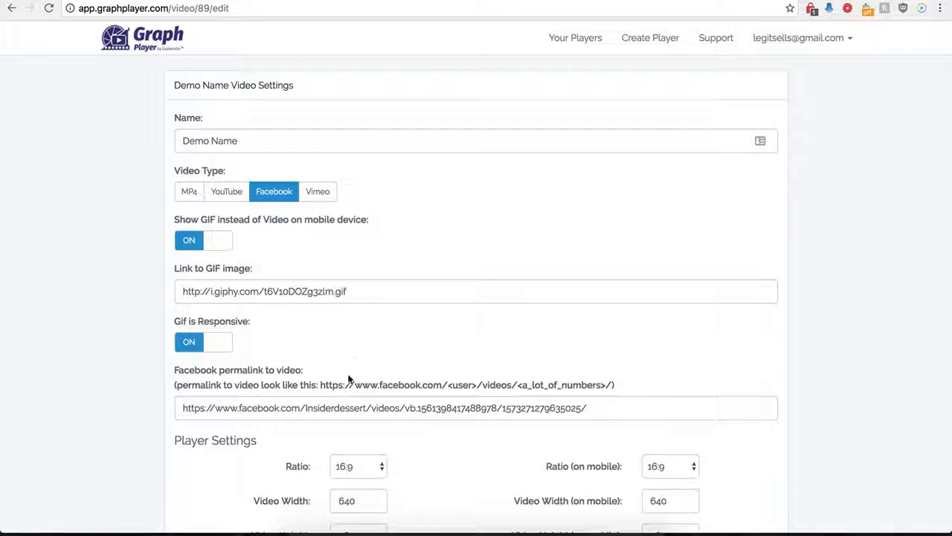
{"action": "scroll", "coordinate": [351, 346], "scroll_direction": "down", "scroll_amount": 10}
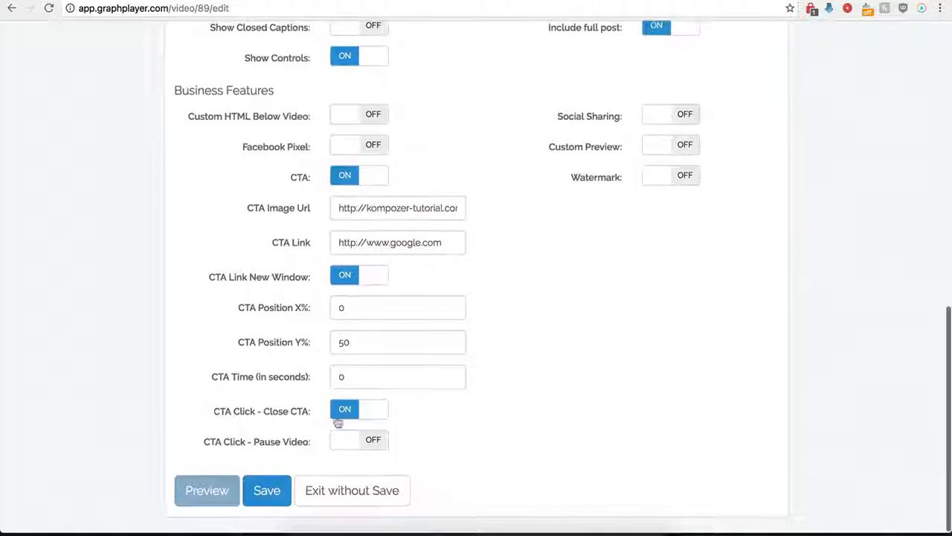
{"action": "left_click", "coordinate": [350, 177]}
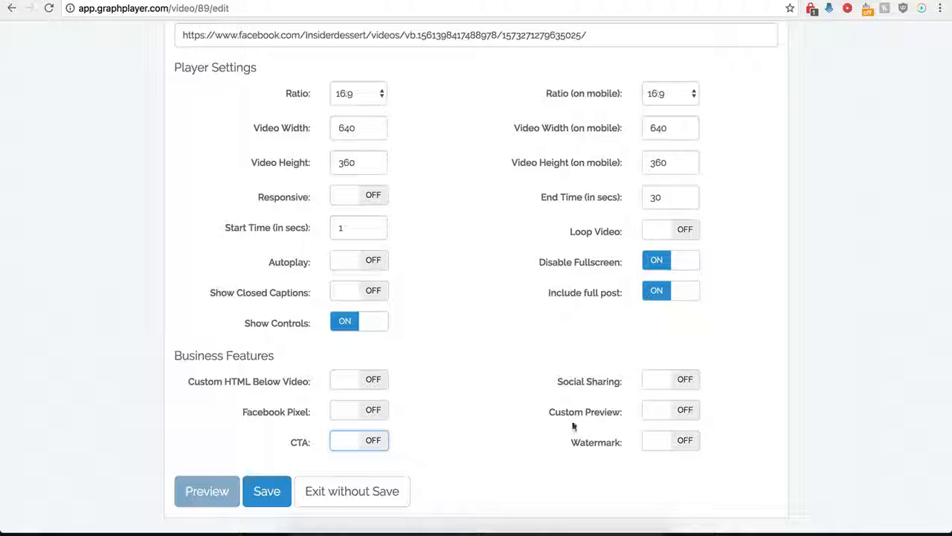
{"action": "left_click", "coordinate": [607, 381]}
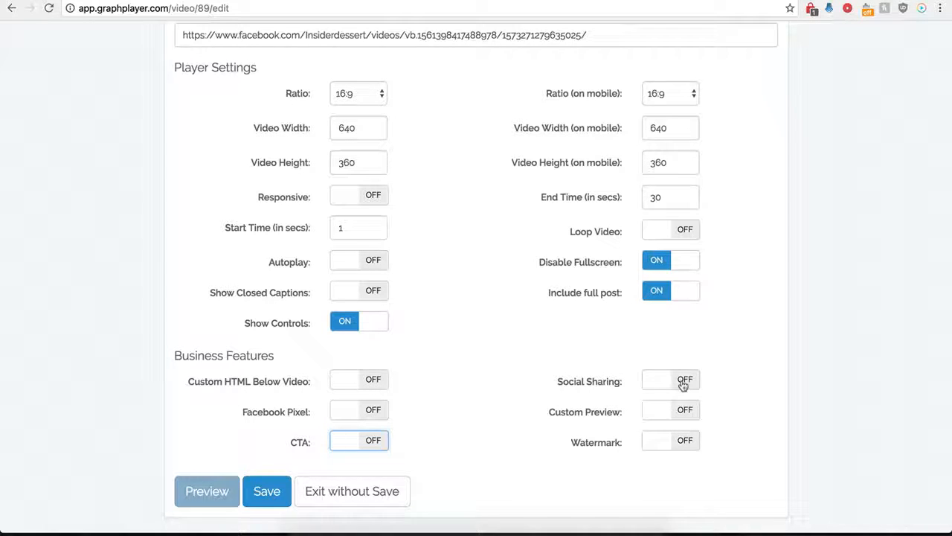
{"action": "scroll", "coordinate": [527, 415], "scroll_direction": "down", "scroll_amount": 3}
{"action": "scroll", "coordinate": [527, 411], "scroll_direction": "down", "scroll_amount": 2}
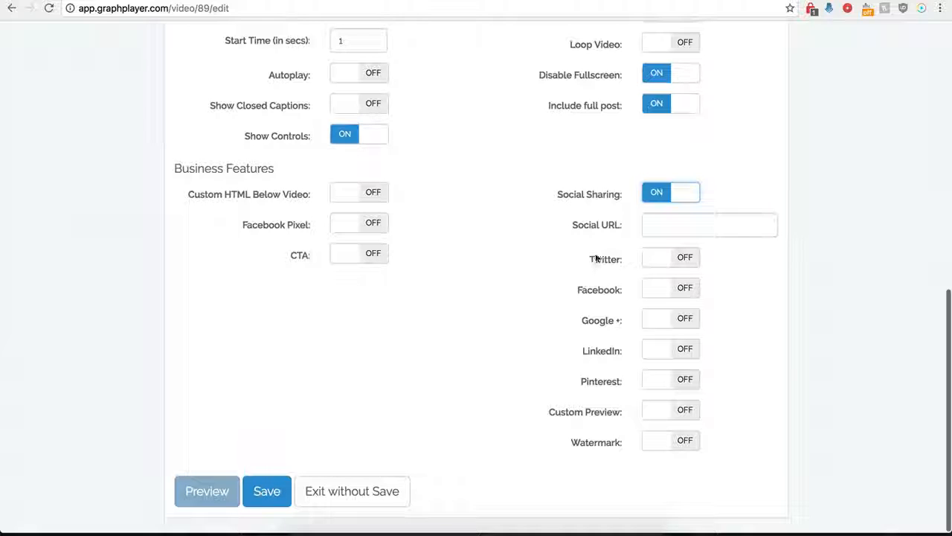
{"action": "left_click", "coordinate": [657, 224]}
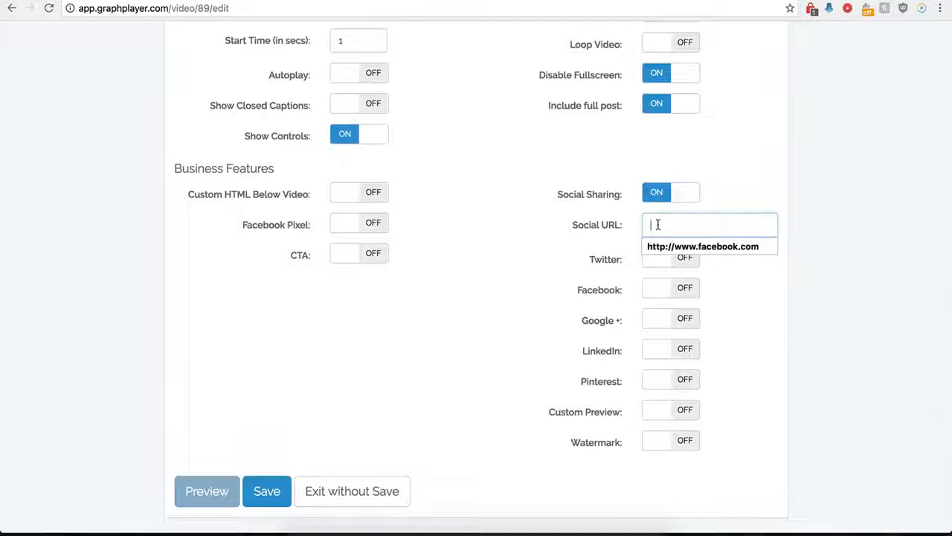
{"action": "left_click", "coordinate": [654, 246]}
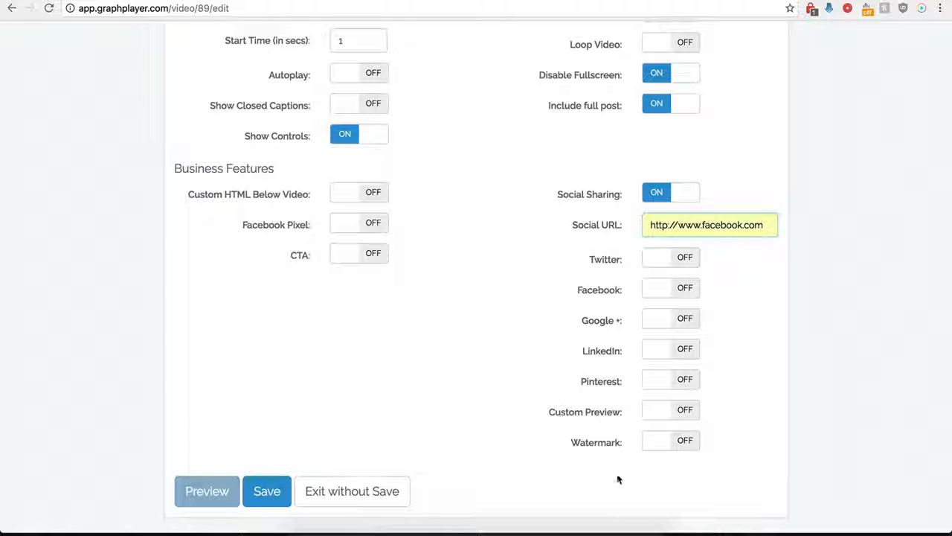
Enable Twitter sharing with the handle "testing" and the text "twitter"
{"action": "left_click", "coordinate": [674, 258]}
{"action": "left_click", "coordinate": [667, 314]}
{"action": "left_click", "coordinate": [666, 330]}
{"action": "left_click", "coordinate": [669, 345]}
{"action": "scroll", "coordinate": [590, 320], "scroll_direction": "down", "scroll_amount": 1}
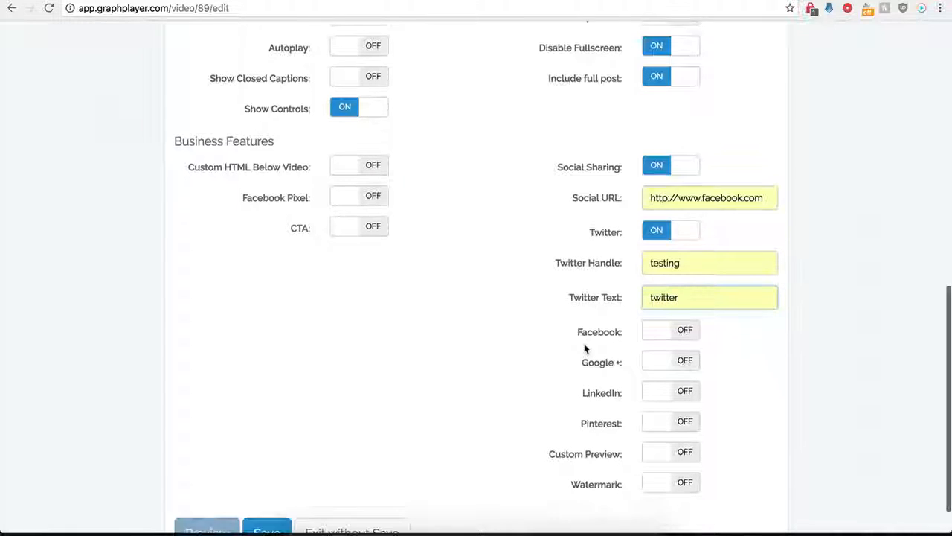
Enable Facebook, Google + and LinkedIn sharing, and save the player
{"action": "left_click", "coordinate": [686, 338]}
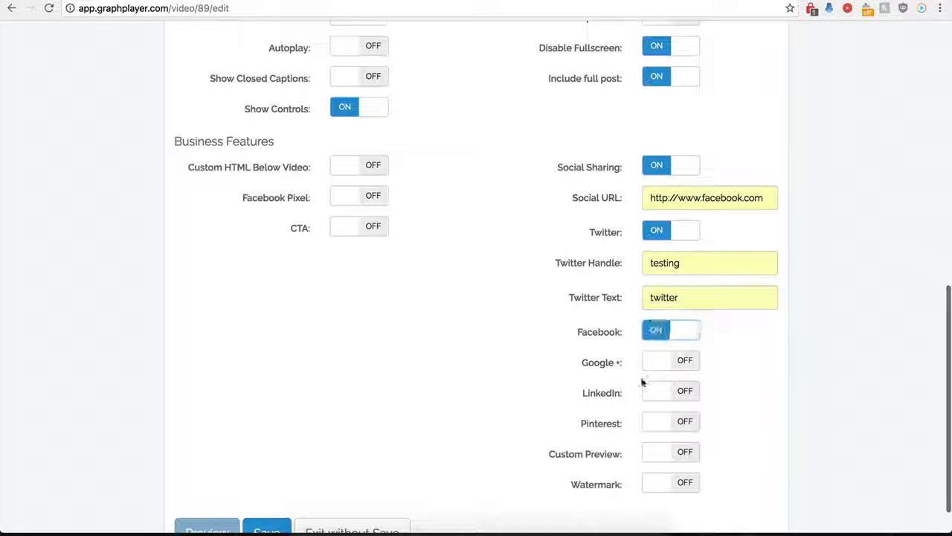
{"action": "left_click", "coordinate": [657, 362]}
{"action": "left_click", "coordinate": [682, 392]}
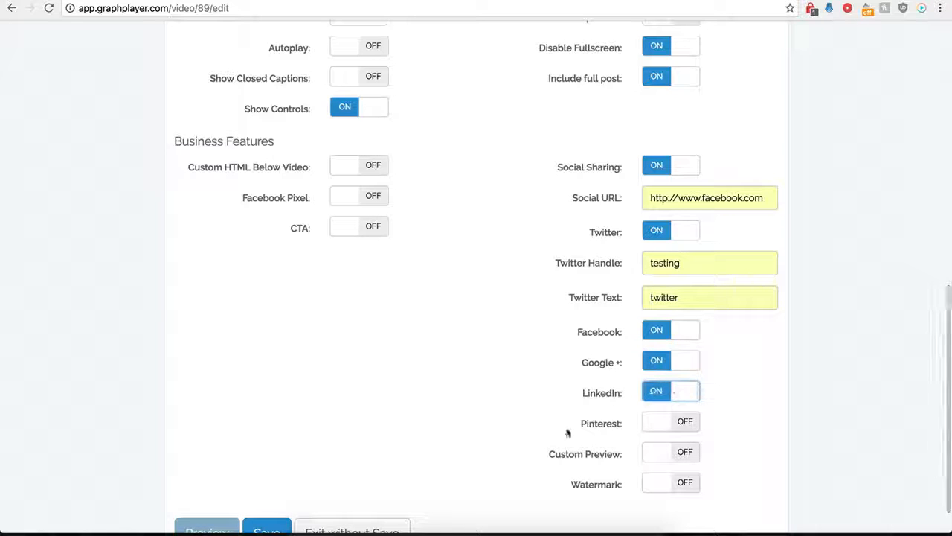
{"action": "scroll", "coordinate": [645, 387], "scroll_direction": "down", "scroll_amount": 1}
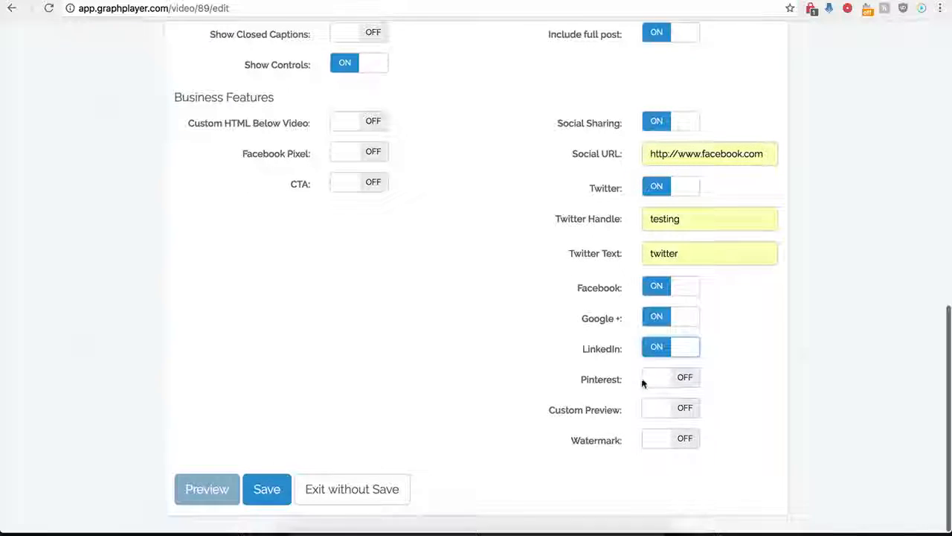
{"action": "left_click", "coordinate": [267, 493]}
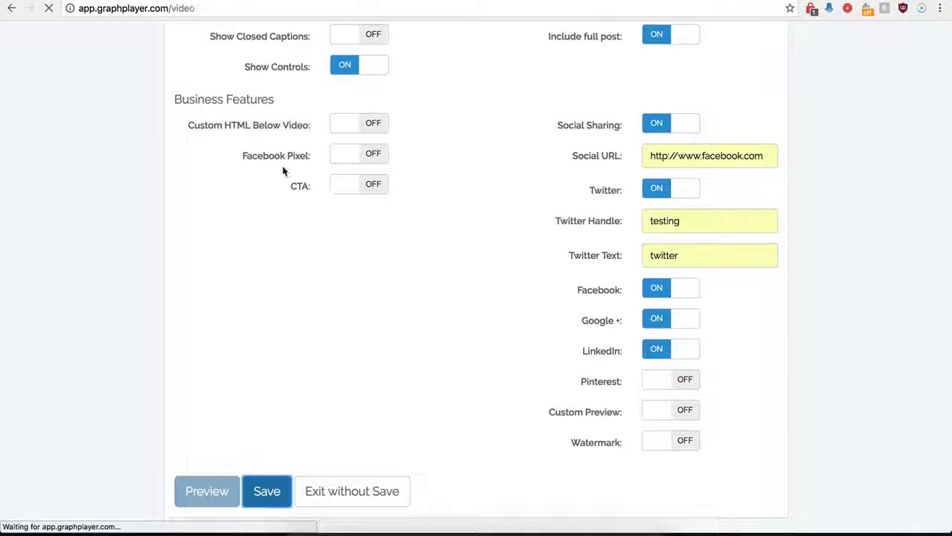
Switch to the WordPress Test page, reload it and check the social sharing buttons below the video
{"action": "left_click", "coordinate": [100, 1]}
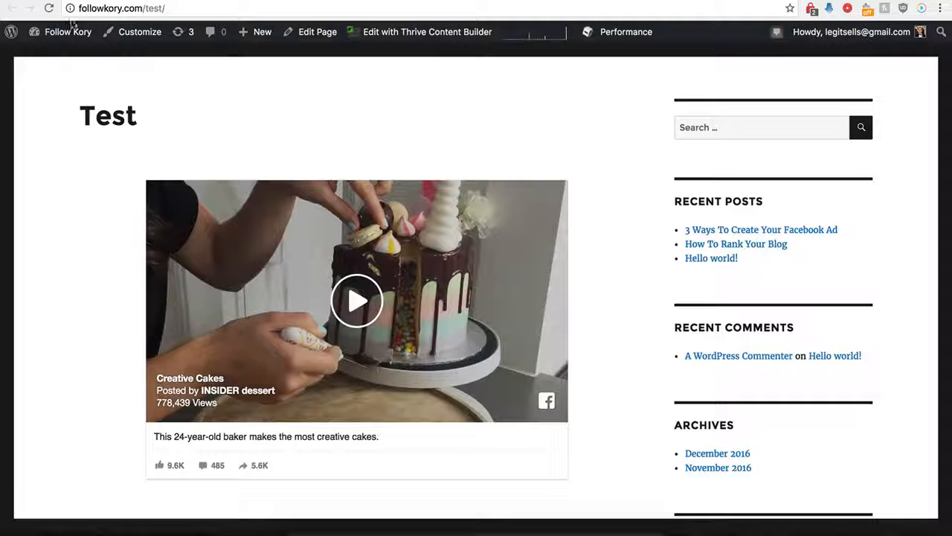
{"action": "left_click", "coordinate": [49, 9]}
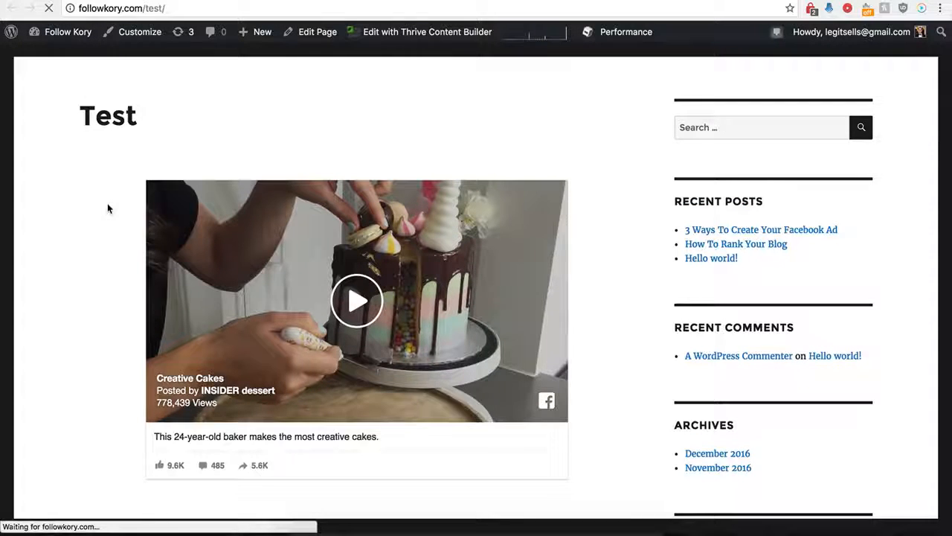
{"action": "scroll", "coordinate": [109, 209], "scroll_direction": "down", "scroll_amount": 1}
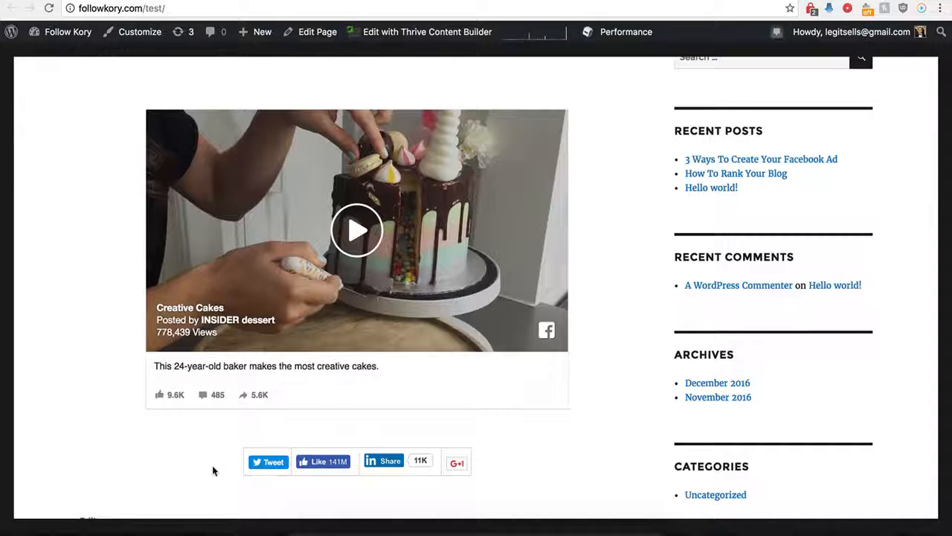
Return to GraphPlayer, reopen the Demo Name player for editing and turn off Social Sharing
{"action": "left_click", "coordinate": [192, 2]}
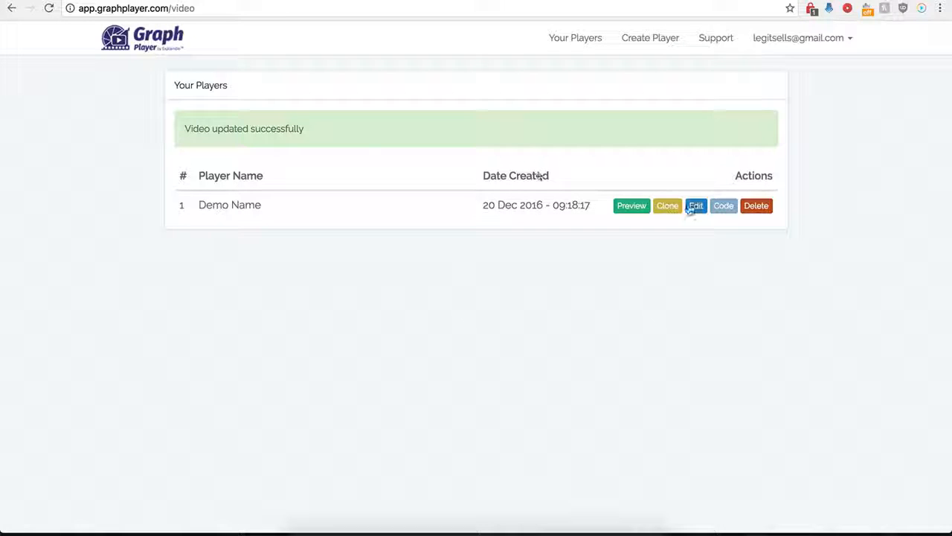
{"action": "left_click", "coordinate": [697, 209]}
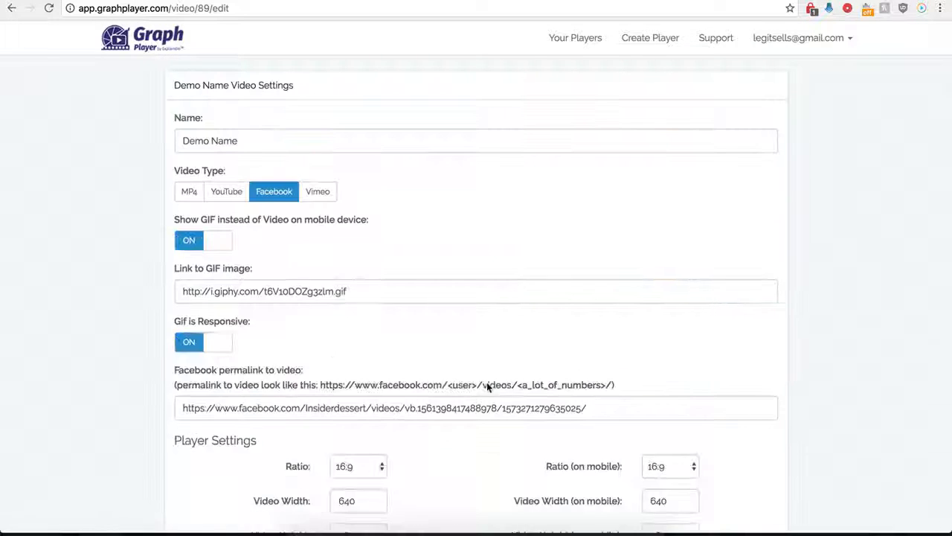
{"action": "scroll", "coordinate": [536, 431], "scroll_direction": "down", "scroll_amount": 10}
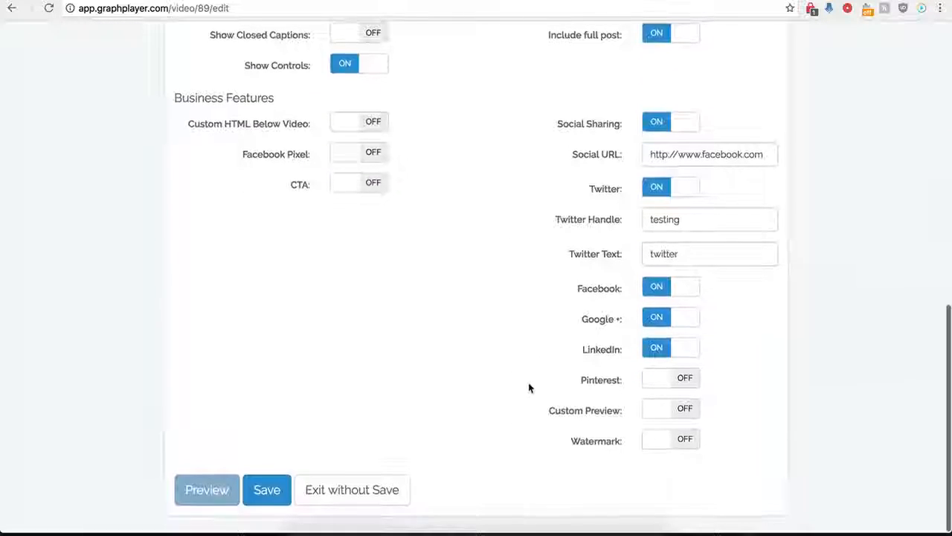
{"action": "left_click", "coordinate": [654, 128]}
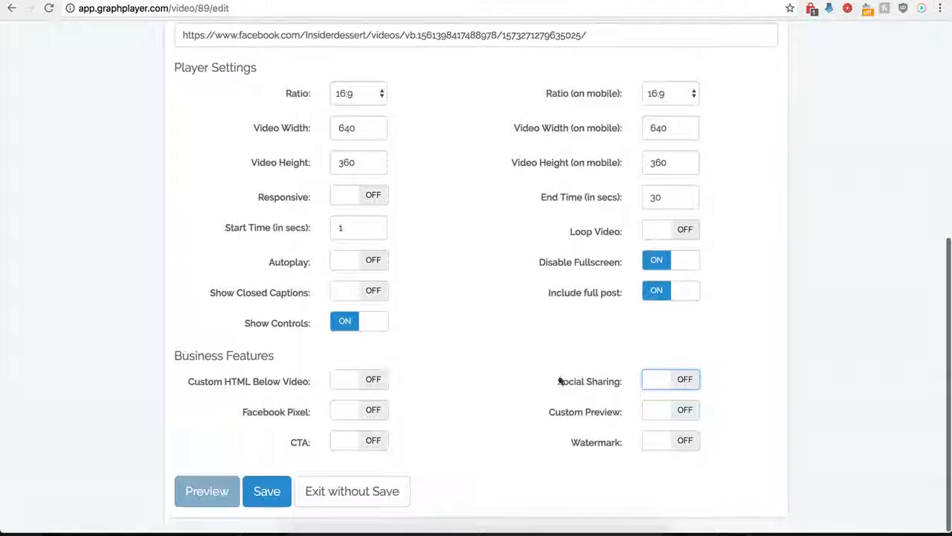
Turn on Custom Preview, paste the hdwpro.com image address as the Preview Image URL, and save the player
{"action": "left_click", "coordinate": [685, 412]}
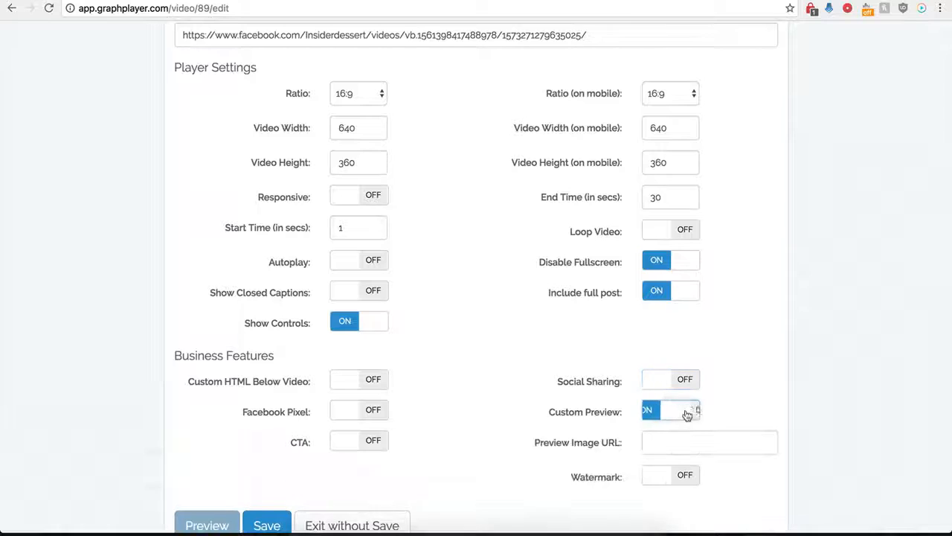
{"action": "left_click", "coordinate": [660, 444]}
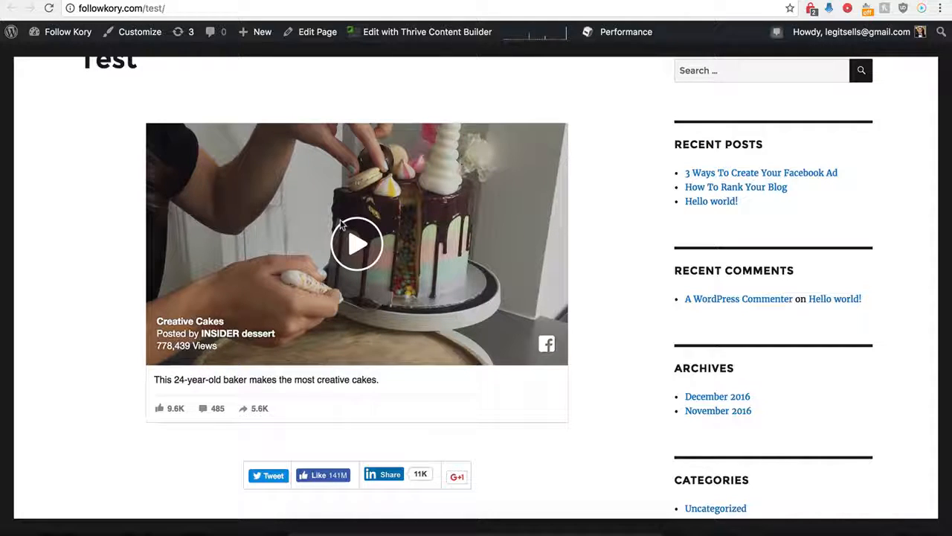
{"action": "scroll", "coordinate": [283, 208], "scroll_direction": "up", "scroll_amount": 1}
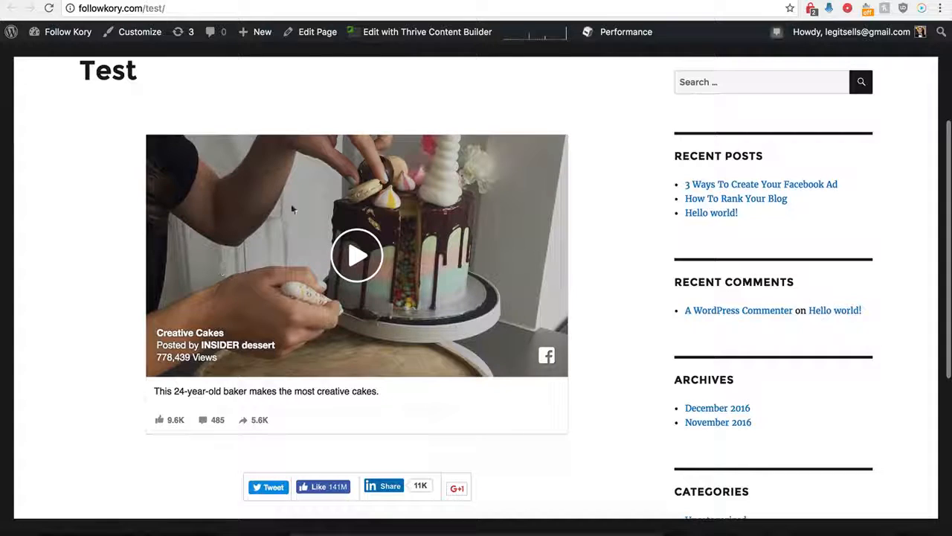
{"action": "left_click", "coordinate": [198, 0]}
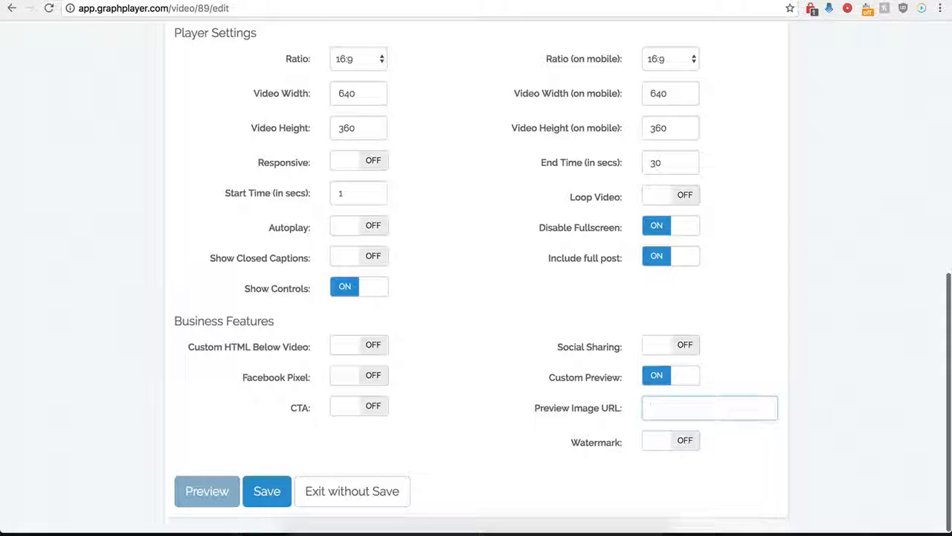
{"action": "left_click", "coordinate": [662, 407]}
{"action": "key", "text": "ctrl+v"}
{"action": "left_click", "coordinate": [564, 405]}
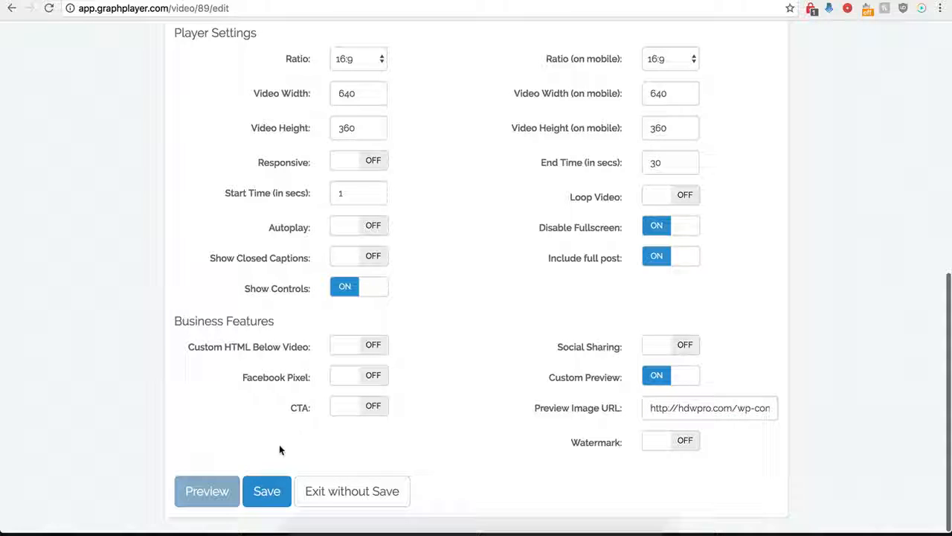
{"action": "left_click", "coordinate": [267, 491]}
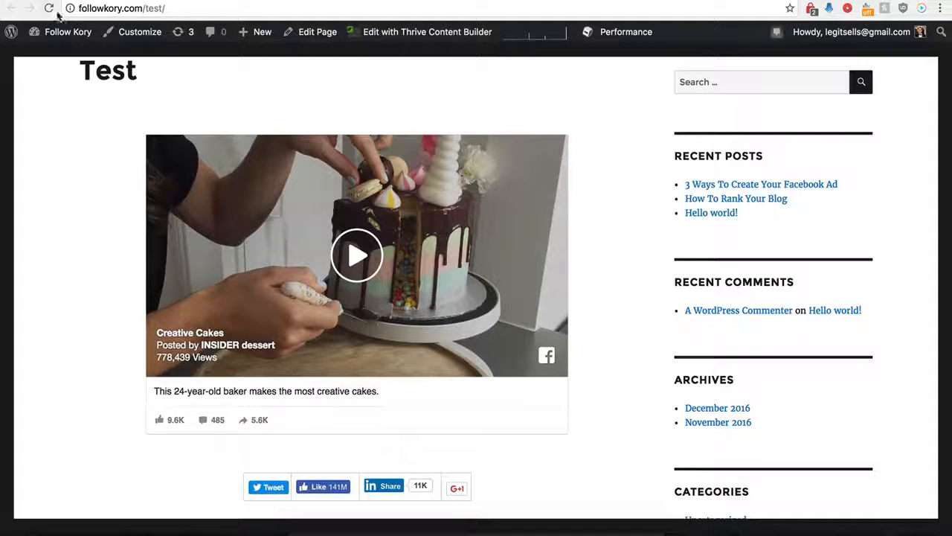
Reload the WordPress Test page and start the video from its custom preview image
{"action": "left_click", "coordinate": [50, 8]}
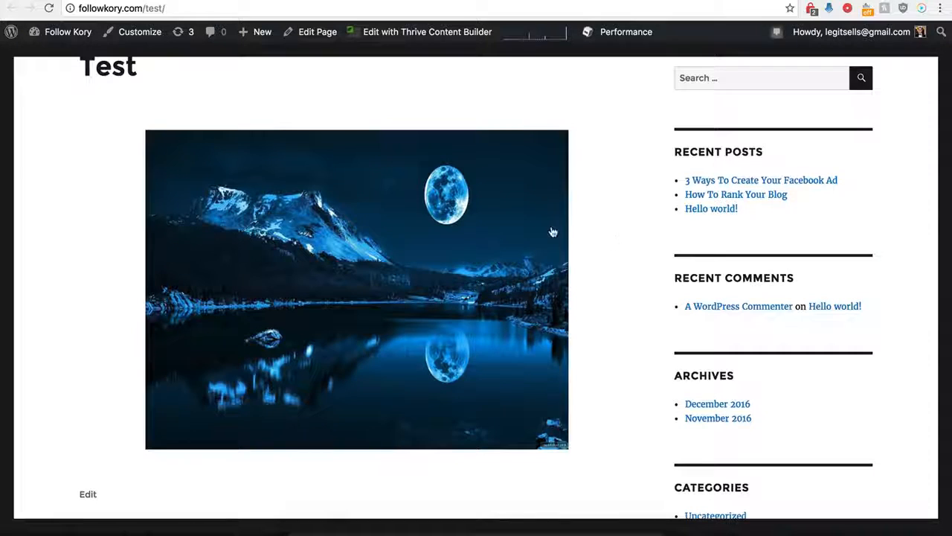
{"action": "left_click", "coordinate": [370, 269]}
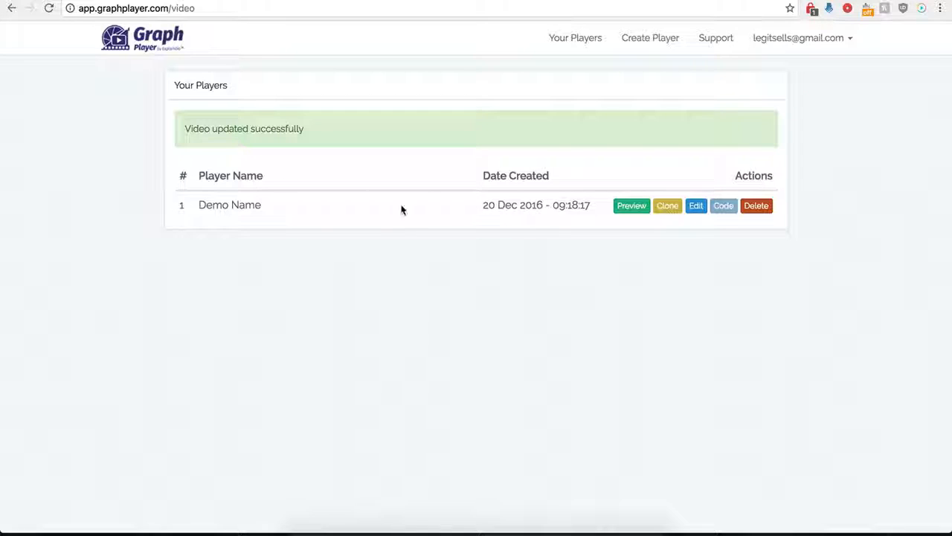
Reopen the Demo Name player in GraphPlayer for editing and turn off Custom Preview
{"action": "left_click", "coordinate": [696, 206]}
{"action": "scroll", "coordinate": [570, 357], "scroll_direction": "down", "scroll_amount": 8}
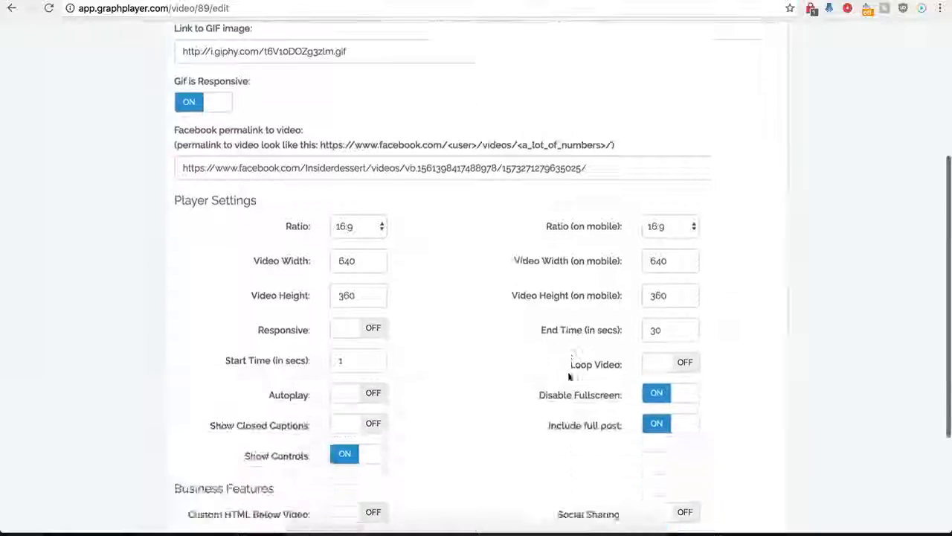
{"action": "left_click", "coordinate": [655, 376]}
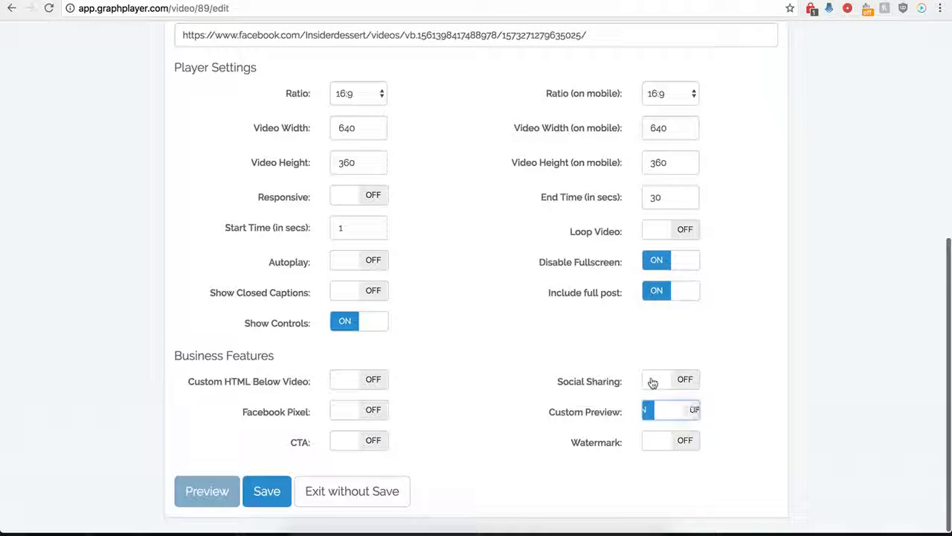
Turn on Watermark and review its image URL, link, click action, position, opacity and scale settings
{"action": "left_click", "coordinate": [687, 441]}
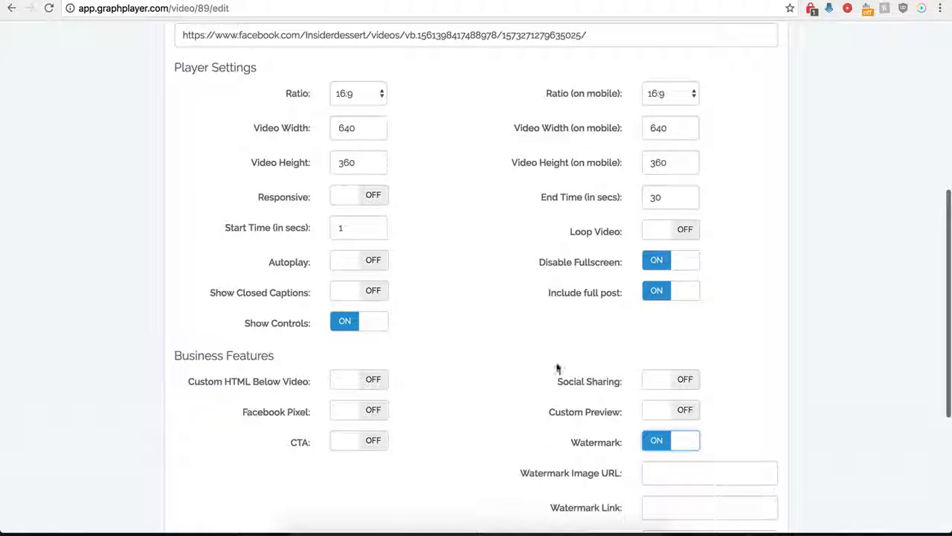
{"action": "scroll", "coordinate": [564, 466], "scroll_direction": "down", "scroll_amount": 1}
{"action": "scroll", "coordinate": [598, 463], "scroll_direction": "down", "scroll_amount": 3}
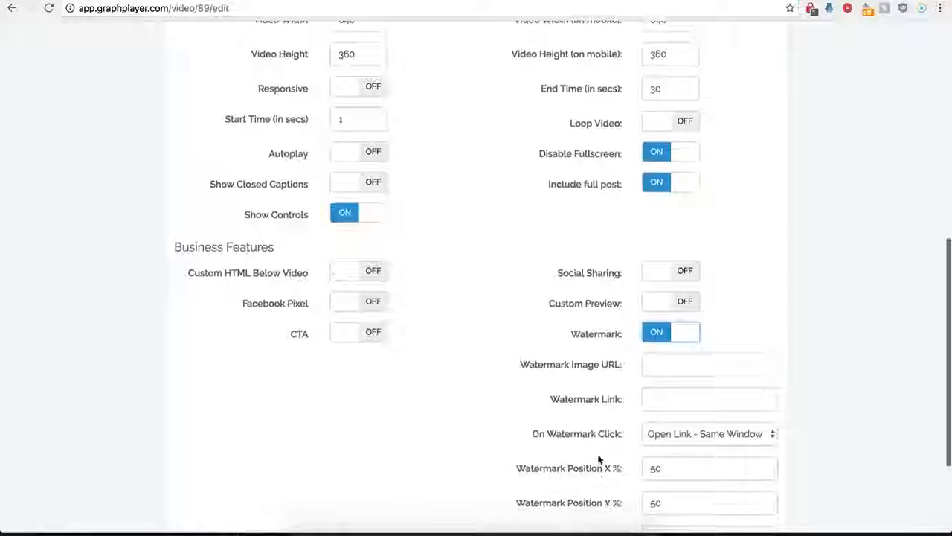
{"action": "left_click", "coordinate": [661, 366]}
{"action": "scroll", "coordinate": [576, 394], "scroll_direction": "down", "scroll_amount": 4}
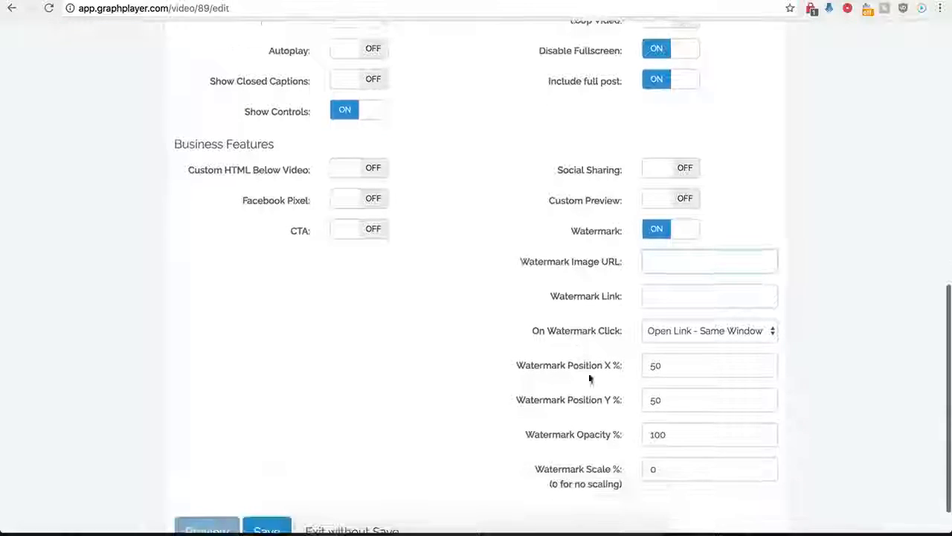
{"action": "left_click", "coordinate": [655, 296]}
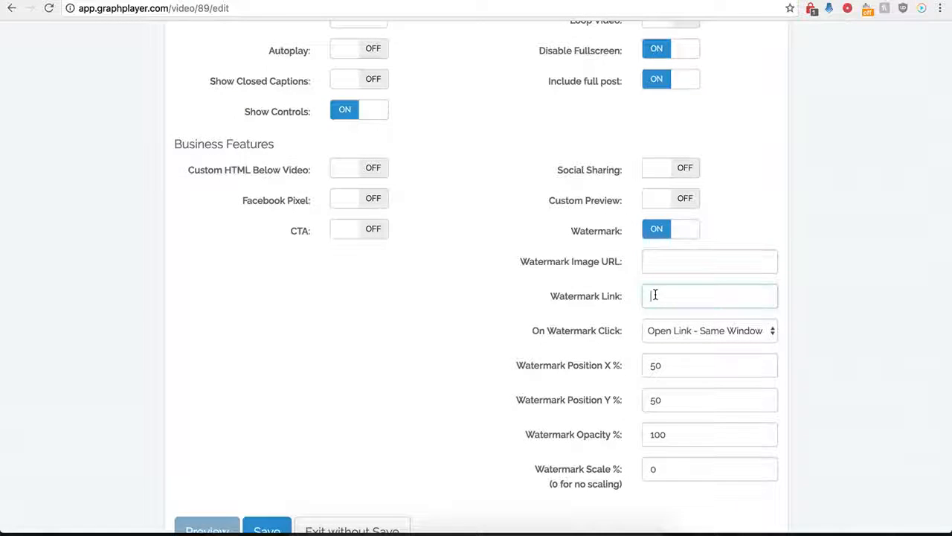
{"action": "left_click", "coordinate": [722, 330]}
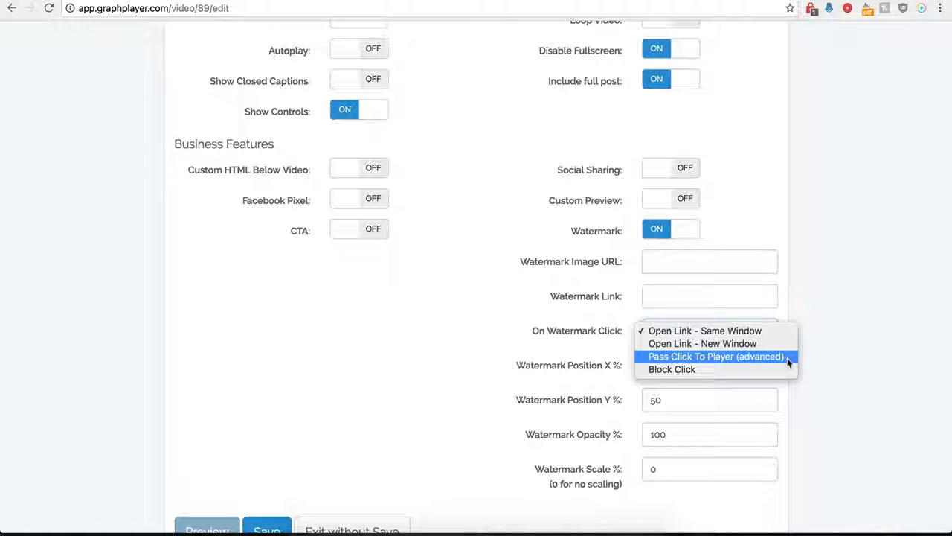
{"action": "left_click", "coordinate": [513, 317]}
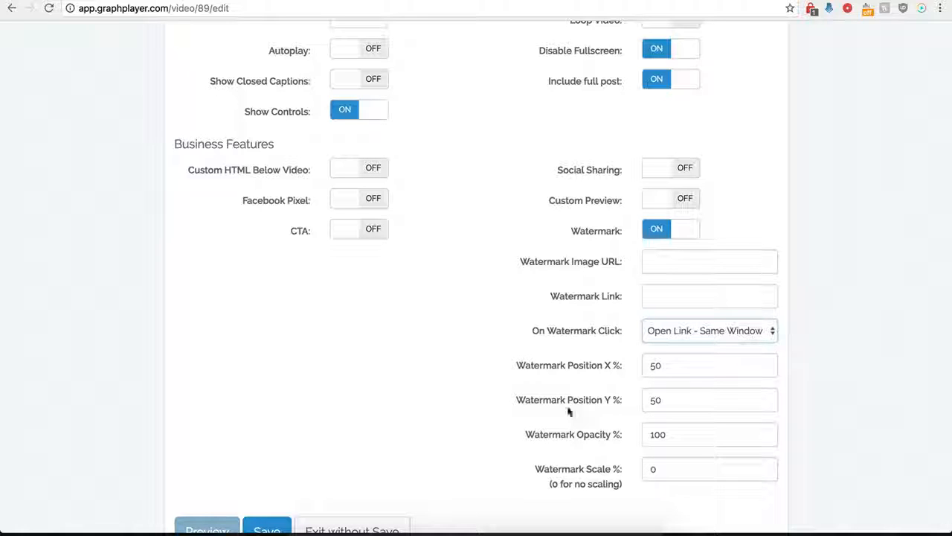
Turn on CTA briefly to compare its settings with the watermark's, and switch both CTA and Watermark off
{"action": "left_click", "coordinate": [366, 232]}
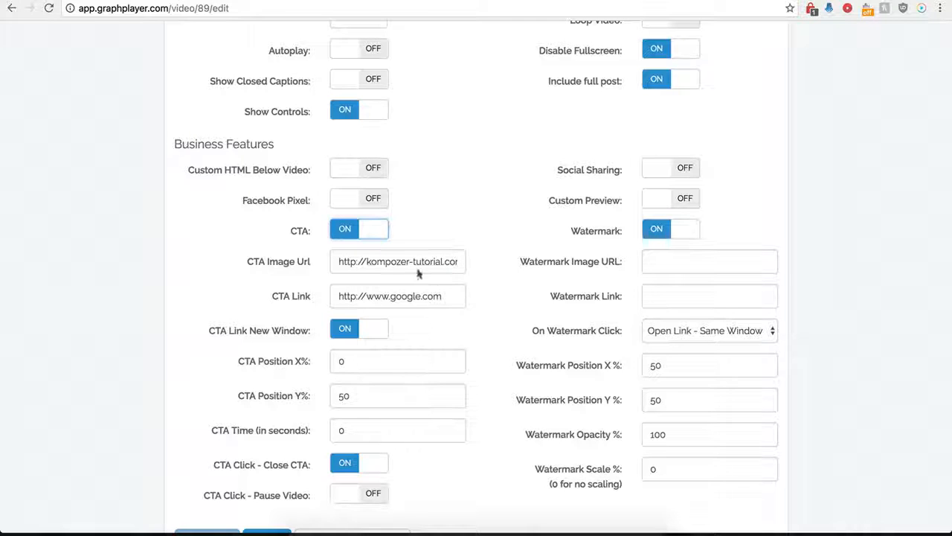
{"action": "left_click", "coordinate": [358, 237]}
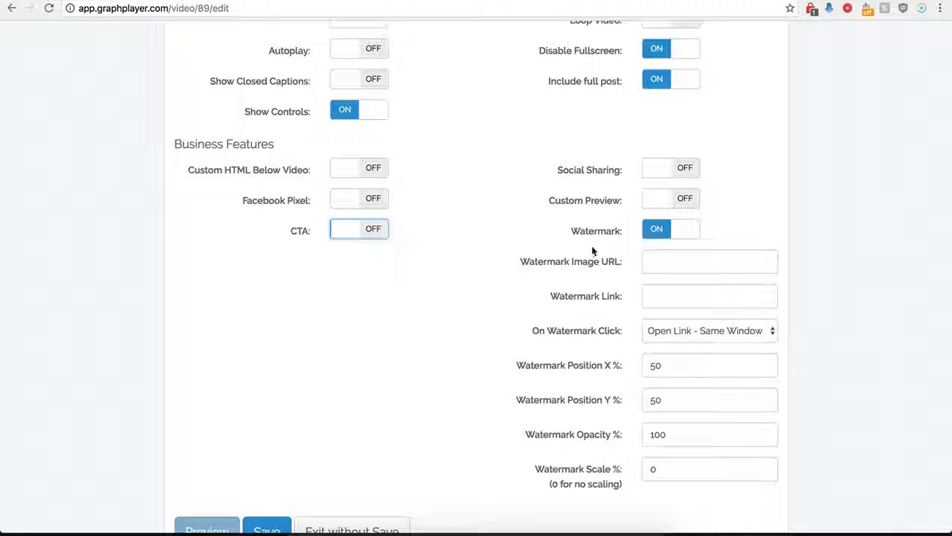
{"action": "left_click", "coordinate": [657, 230]}
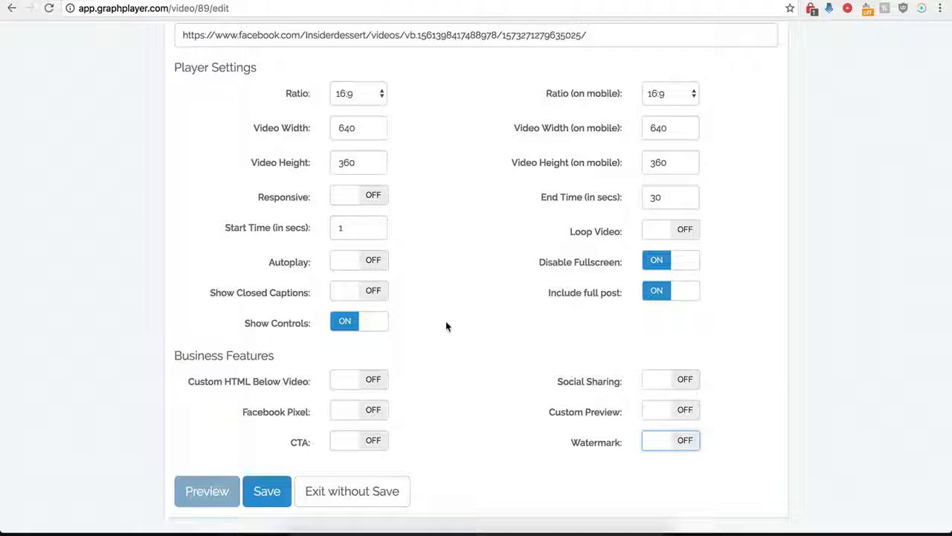